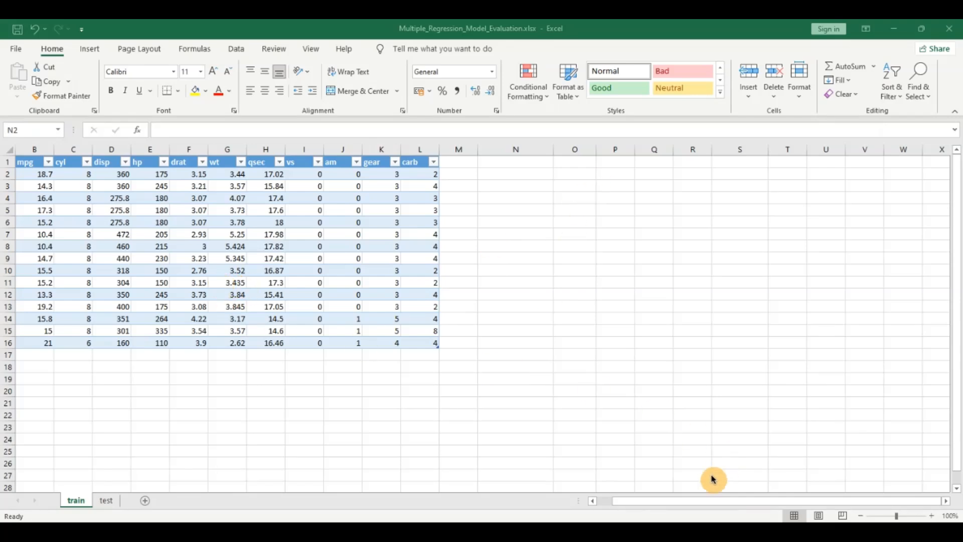
- Review the mpg, cyl, disp and hp columns of the train sheet and the car data on the test sheet
drag(693, 503, 611, 505)
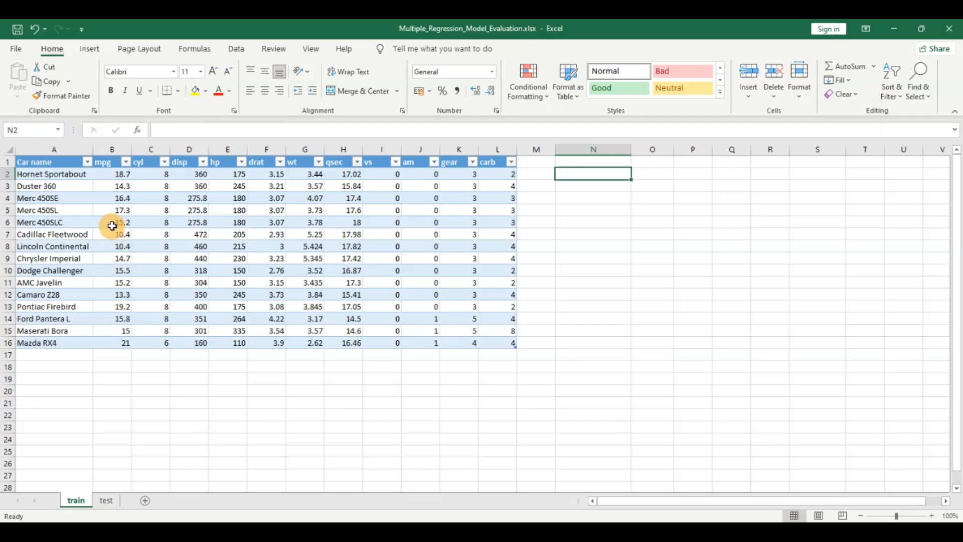
click(112, 162)
click(143, 162)
click(182, 161)
click(230, 161)
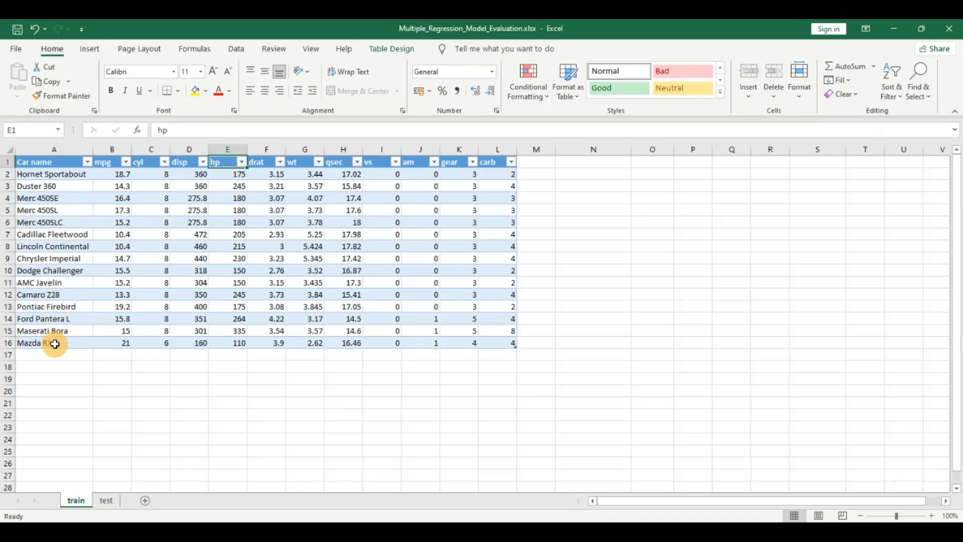
click(107, 501)
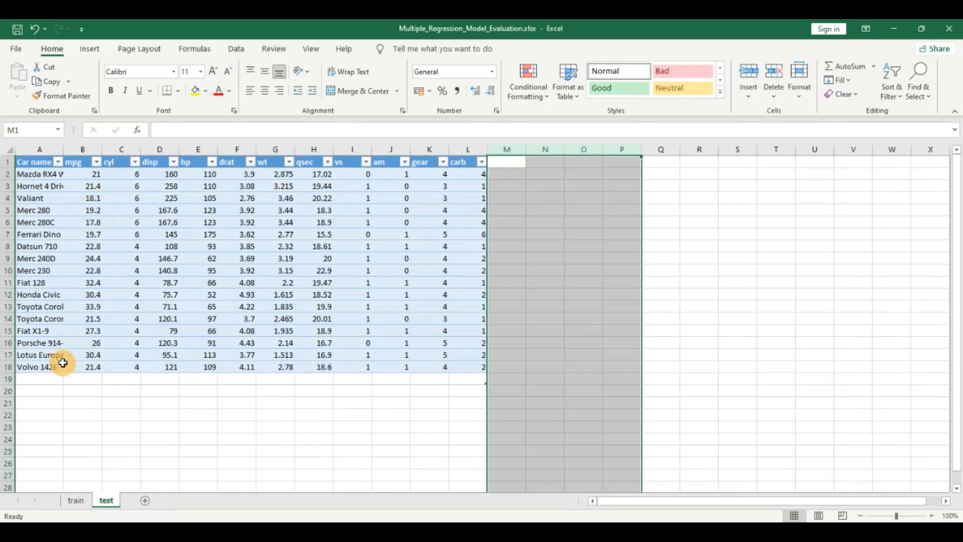
click(79, 500)
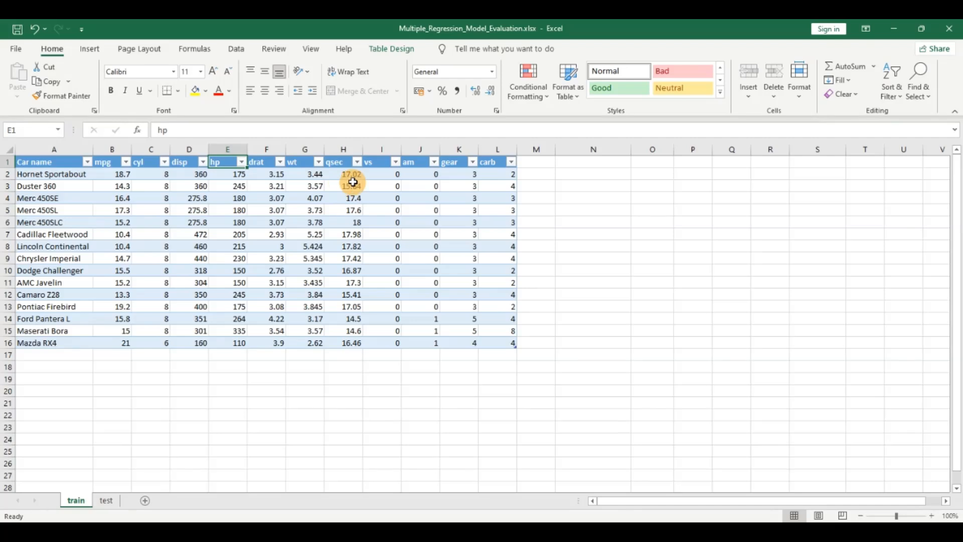
- Open the Regression analysis tool for the train sheet and set the input Y range to the mpg column, $B$1:$B$16
click(581, 185)
click(237, 49)
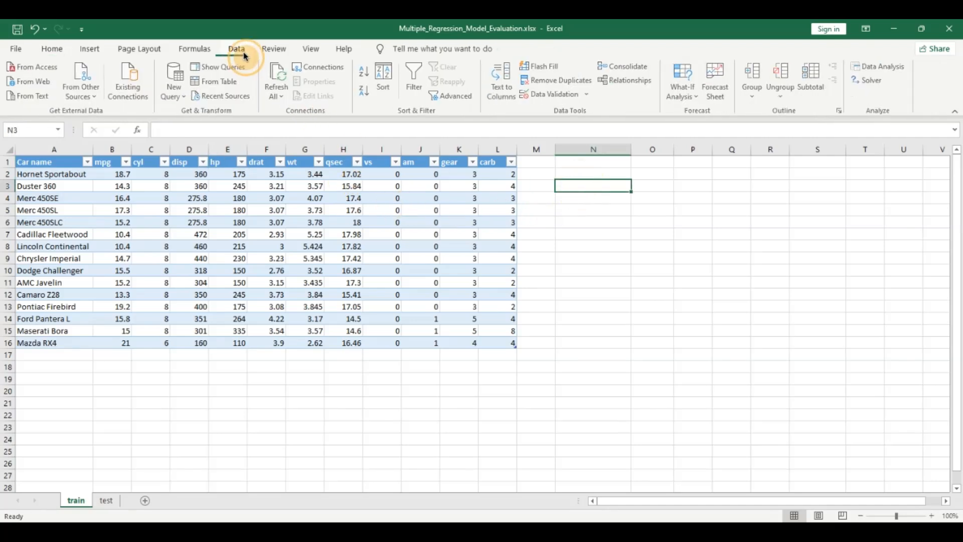
click(879, 66)
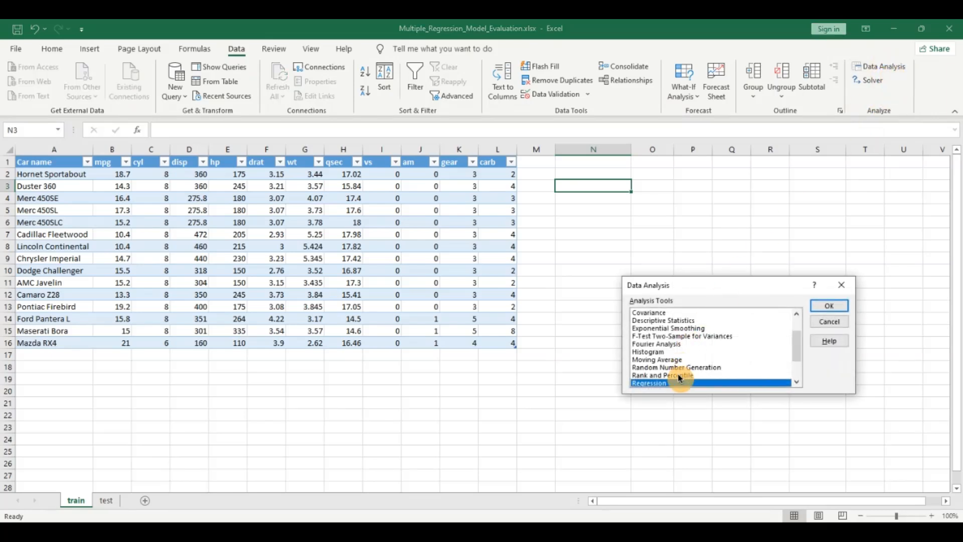
click(827, 306)
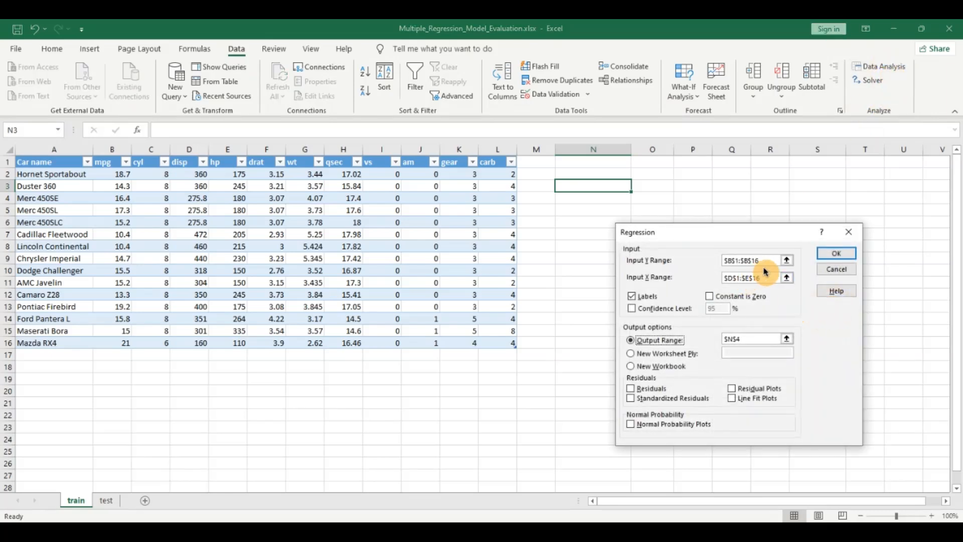
key(BackSpace)
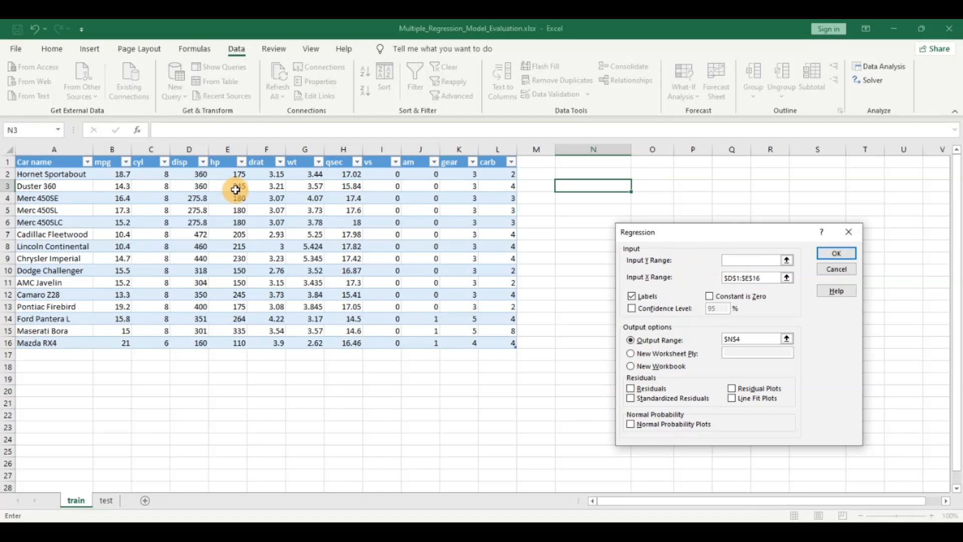
drag(112, 162, 118, 342)
- Set the regression's input X range to the disp and hp columns, $D$1:$E$16
click(763, 278)
drag(763, 277, 703, 276)
key(BackSpace)
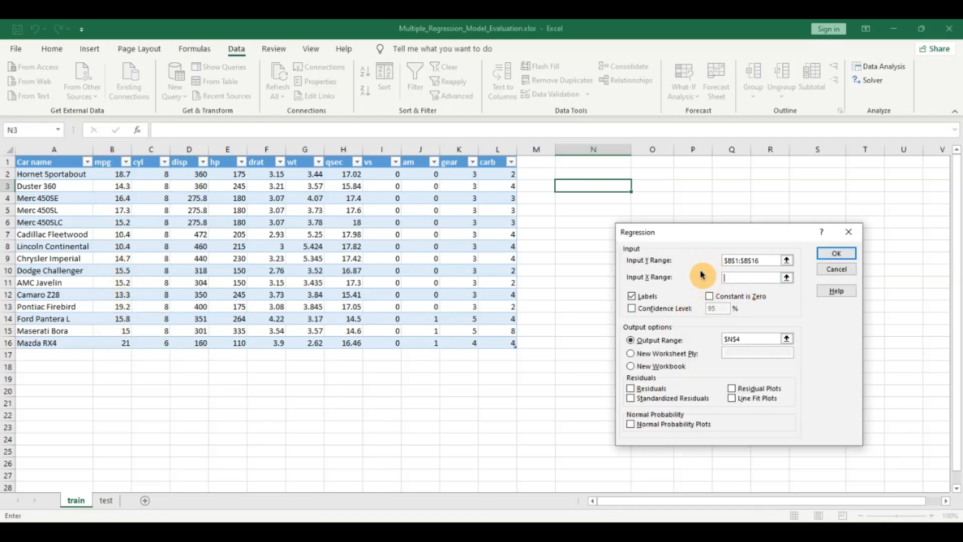
drag(180, 162, 220, 341)
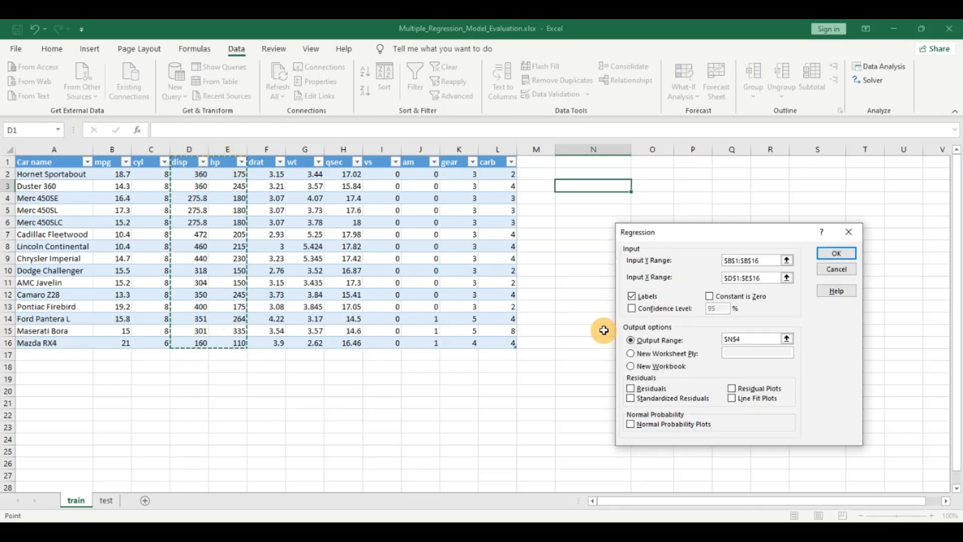
- Run the regression with Labels enabled and the output range at $N$4
click(634, 298)
click(634, 298)
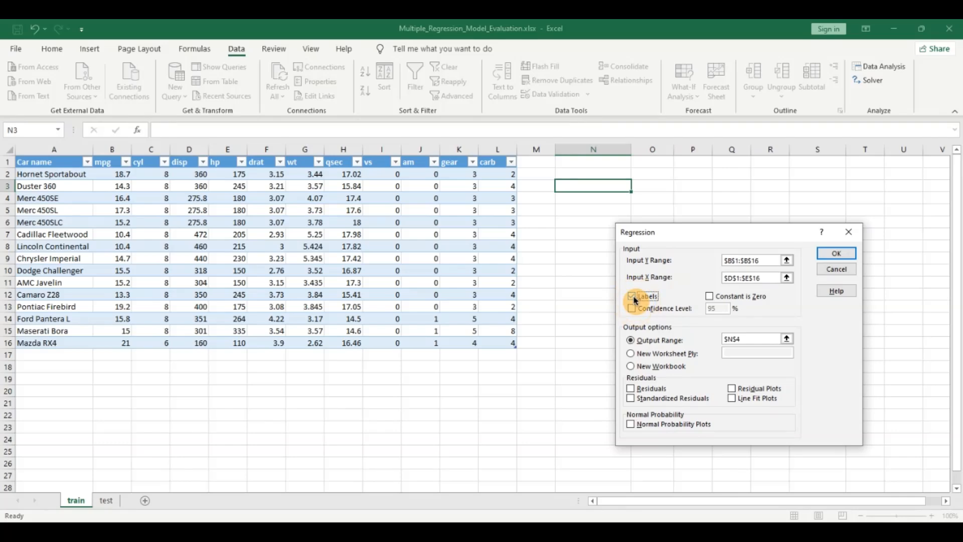
drag(747, 339, 727, 338)
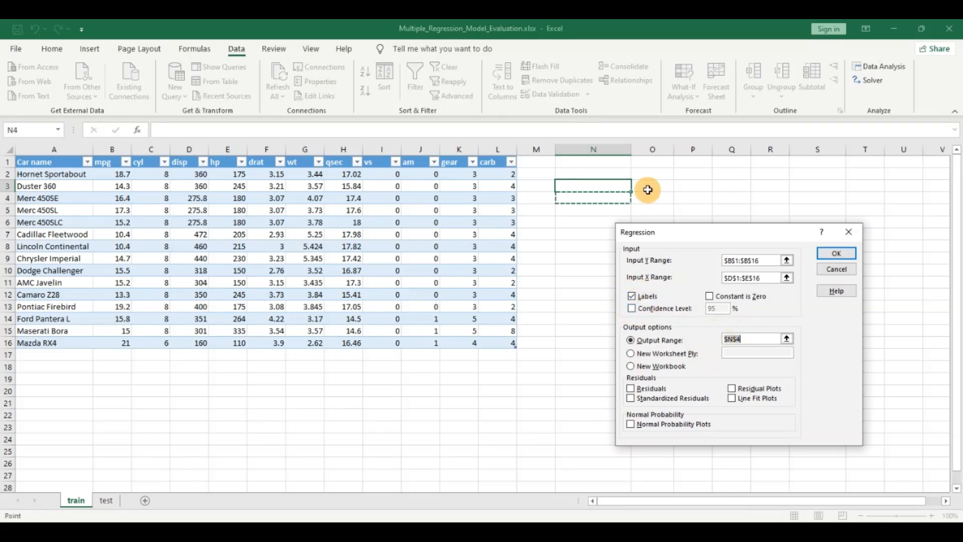
click(831, 249)
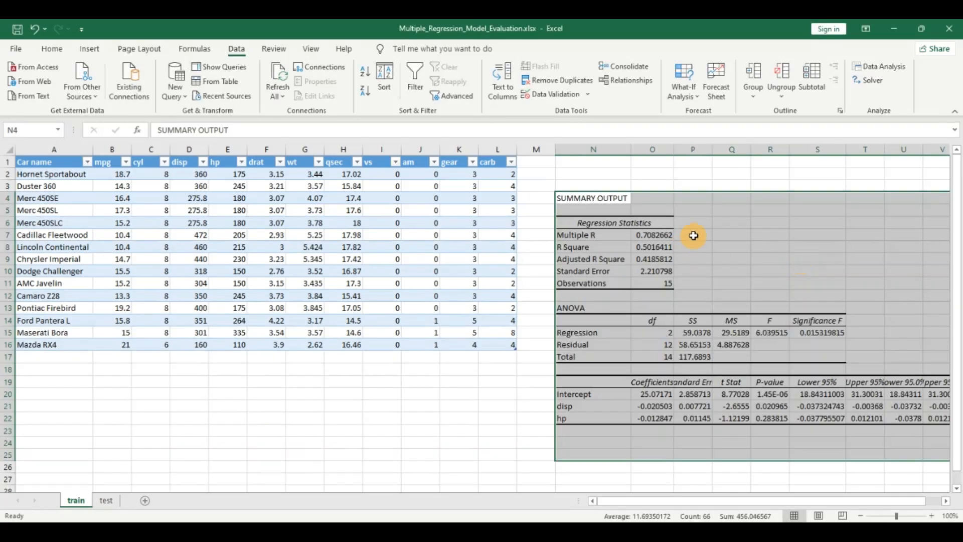
- Highlight the Adjusted R Square and Significance F values in the regression output with yellow fill
click(698, 233)
click(652, 259)
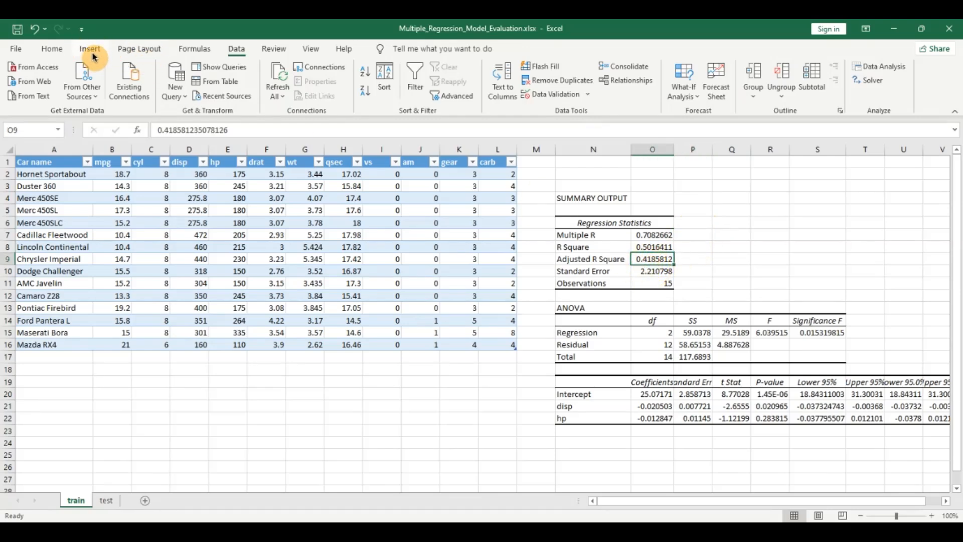
click(53, 53)
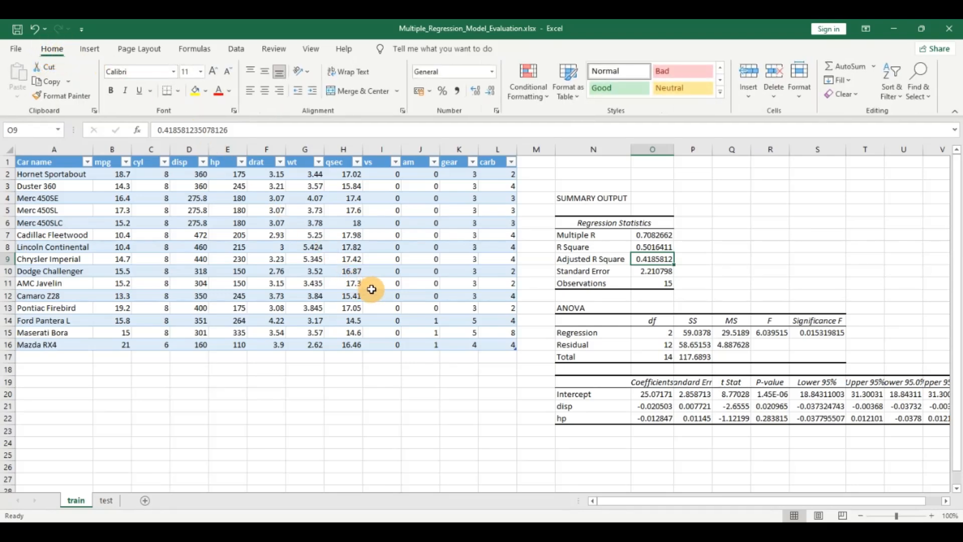
click(196, 92)
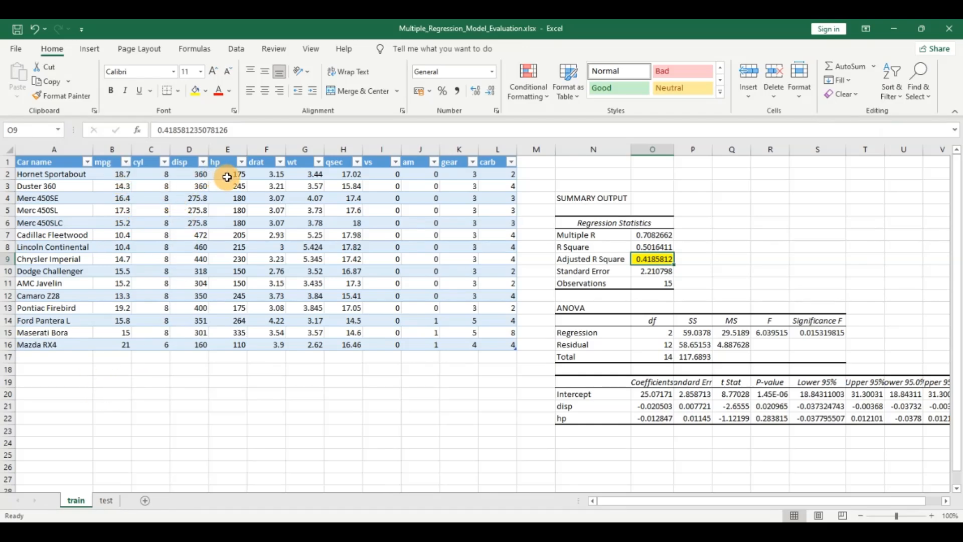
click(823, 333)
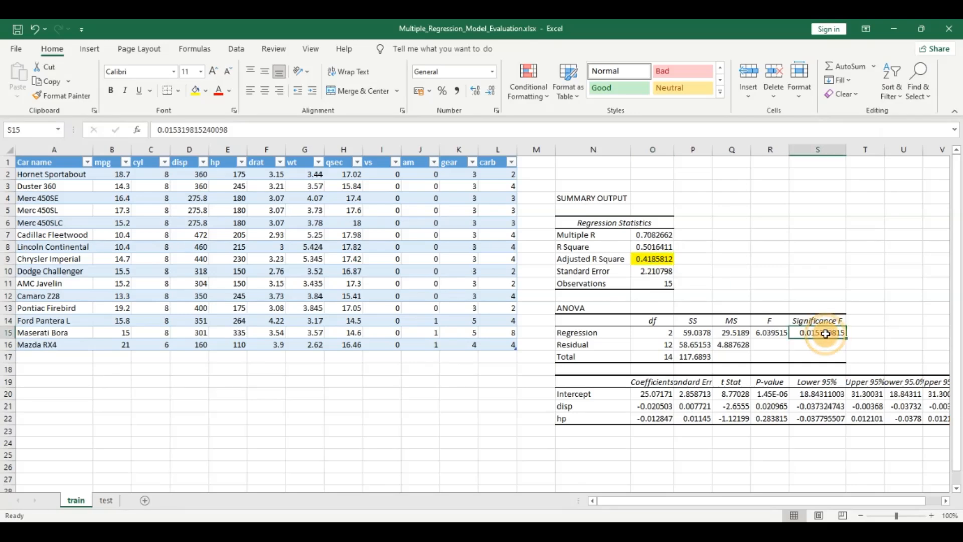
click(196, 94)
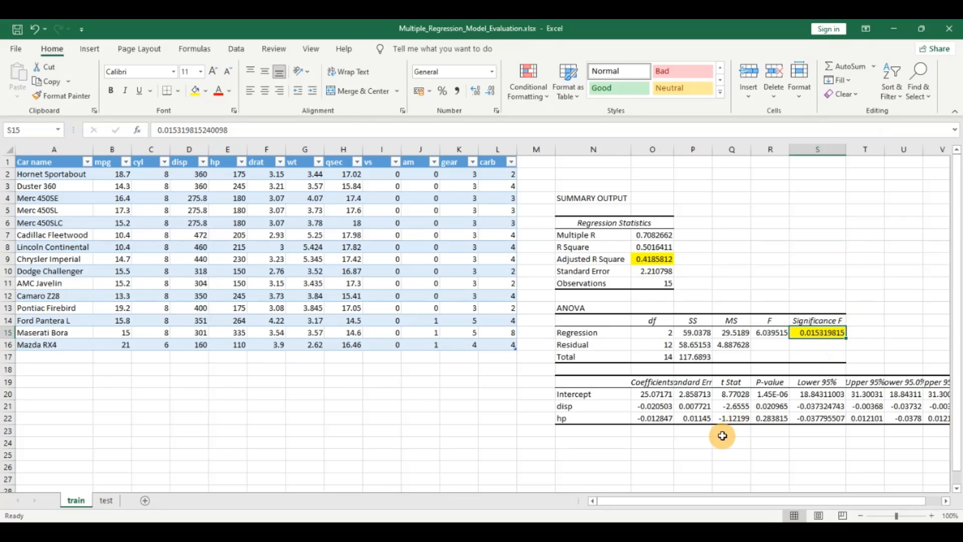
- Highlight the P-values of Intercept, disp and hp in yellow and inspect the disp and hp values
drag(768, 394, 770, 417)
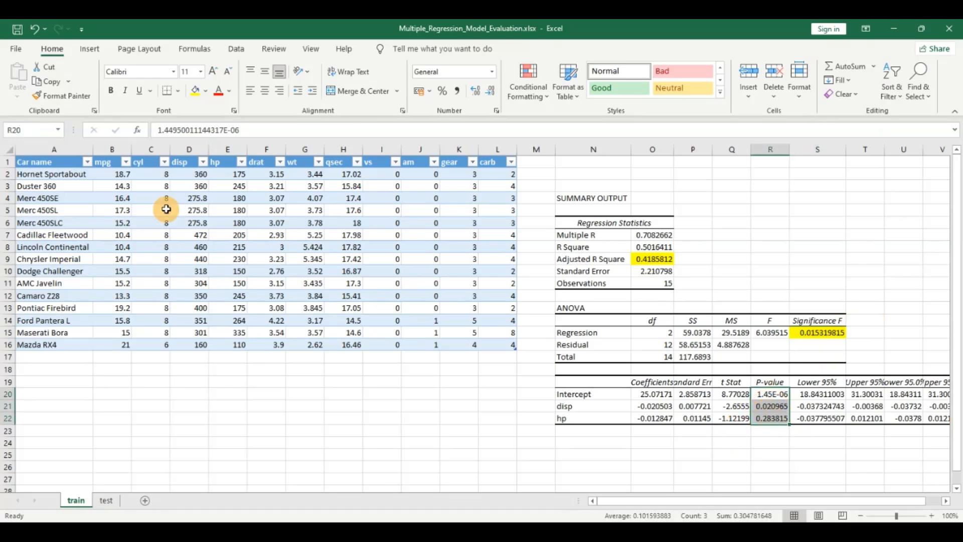
click(194, 90)
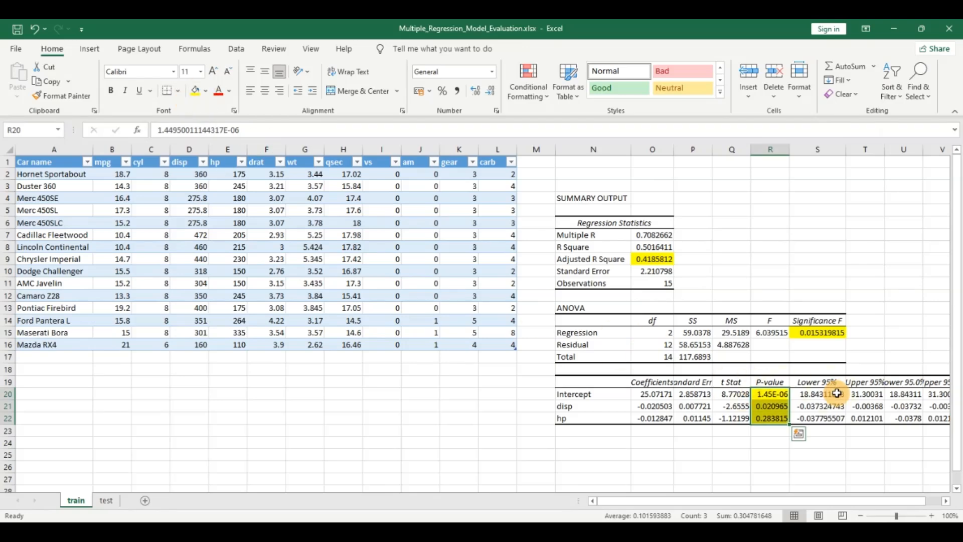
click(780, 407)
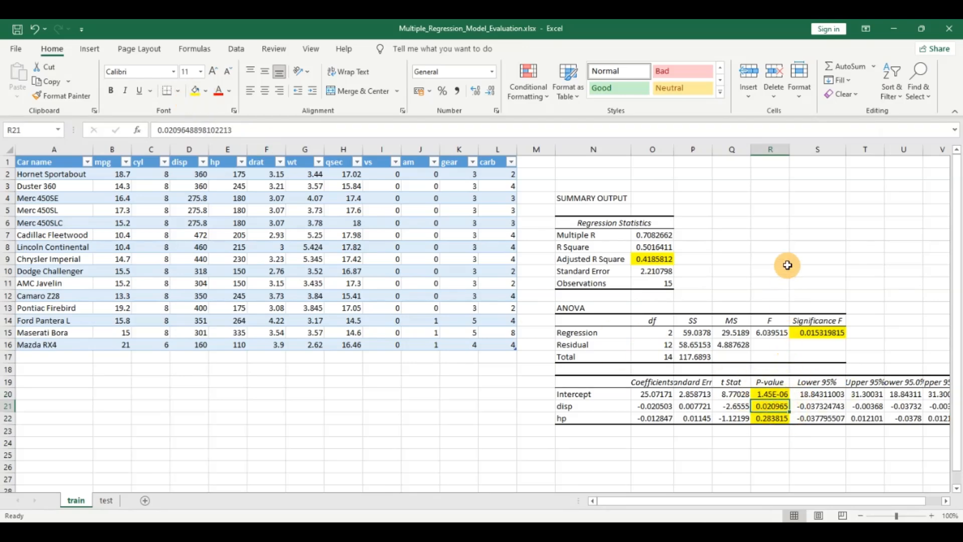
click(771, 419)
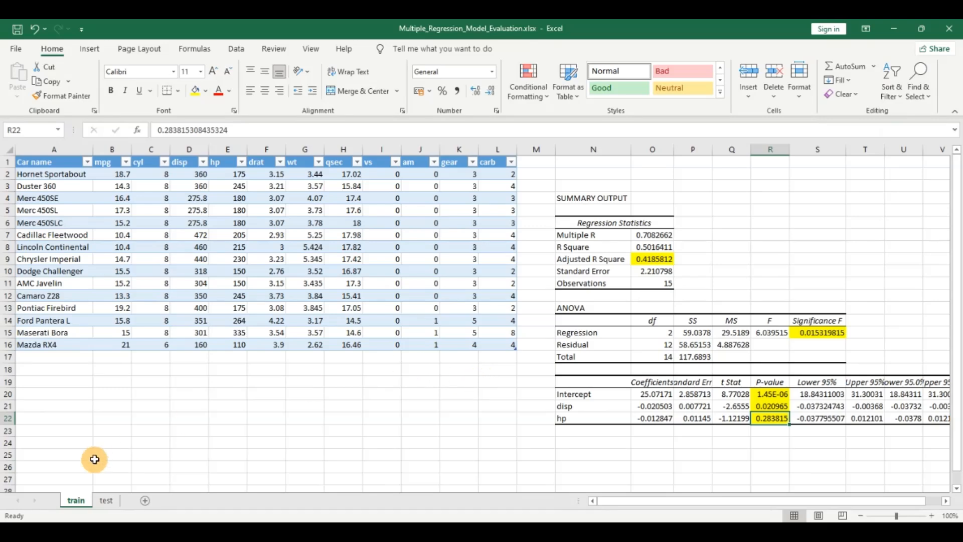
- On the test sheet, widen column M and add the header "Actual mpg" in M1
click(107, 500)
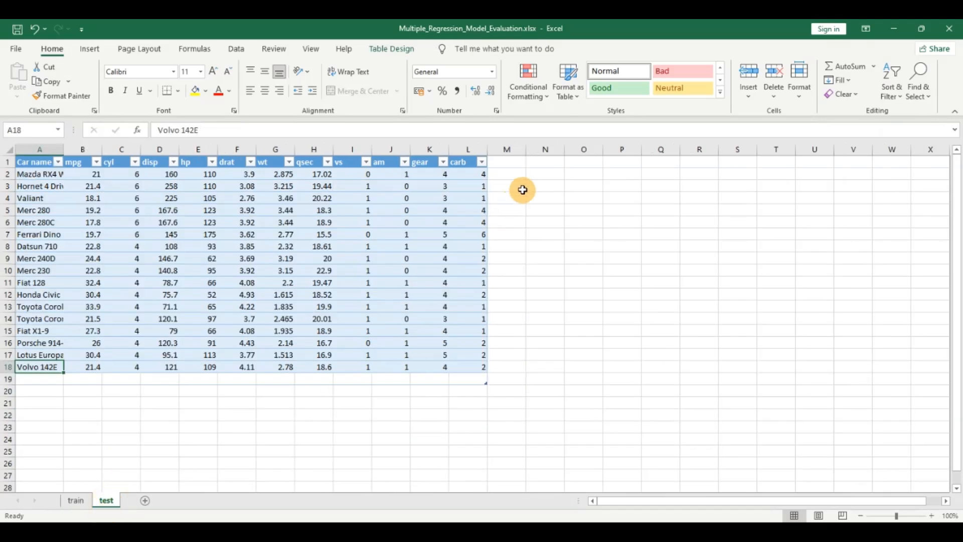
drag(525, 149, 557, 150)
click(534, 161)
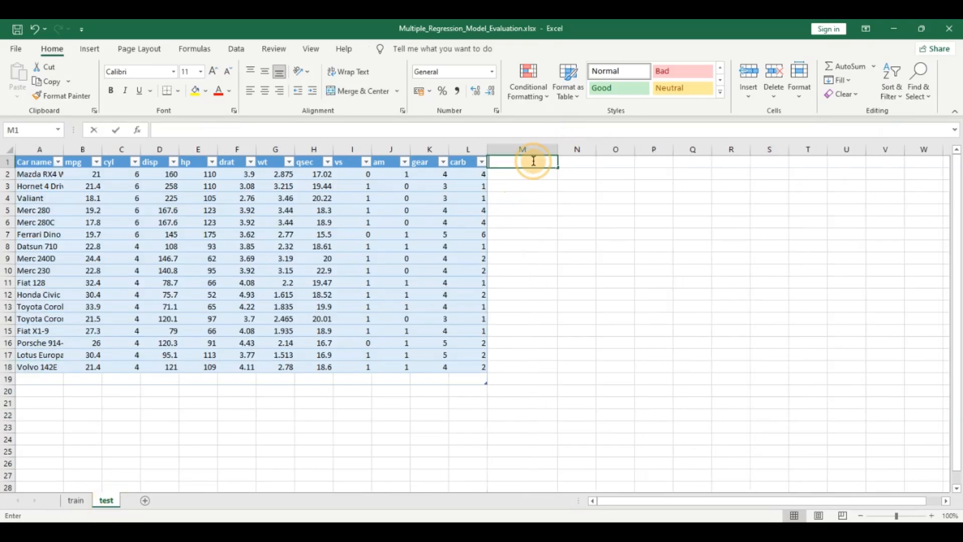
text(Actual mpg)
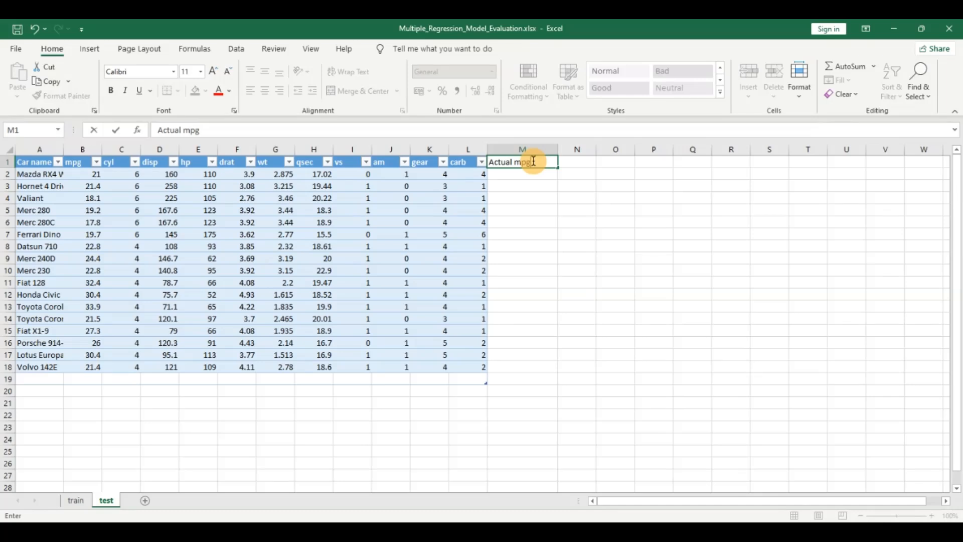
key(Return)
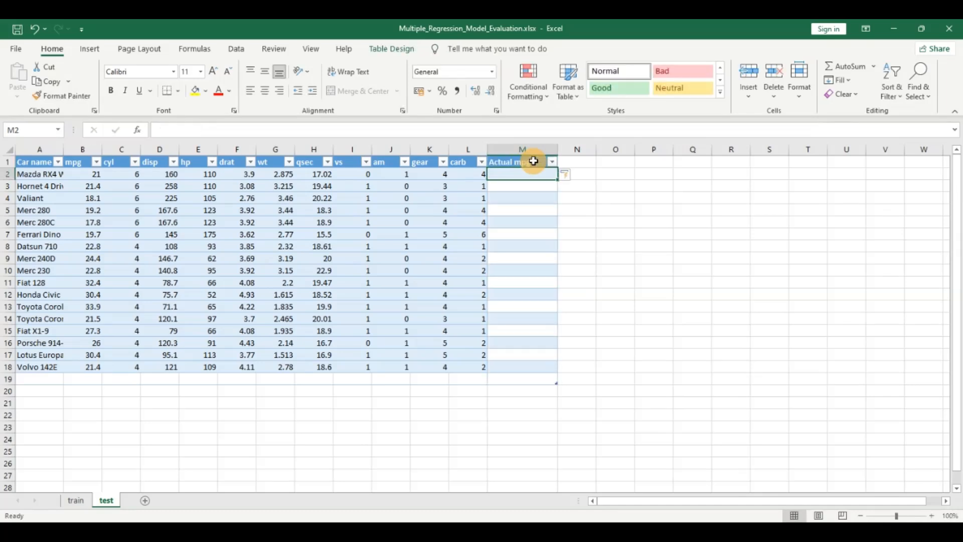
text(=)
key(Left)
key(Left)
key(Left)
key(Left)
key(Left)
key(Left)
key(Left)
key(Left)
key(Left)
key(Left)
key(Left)
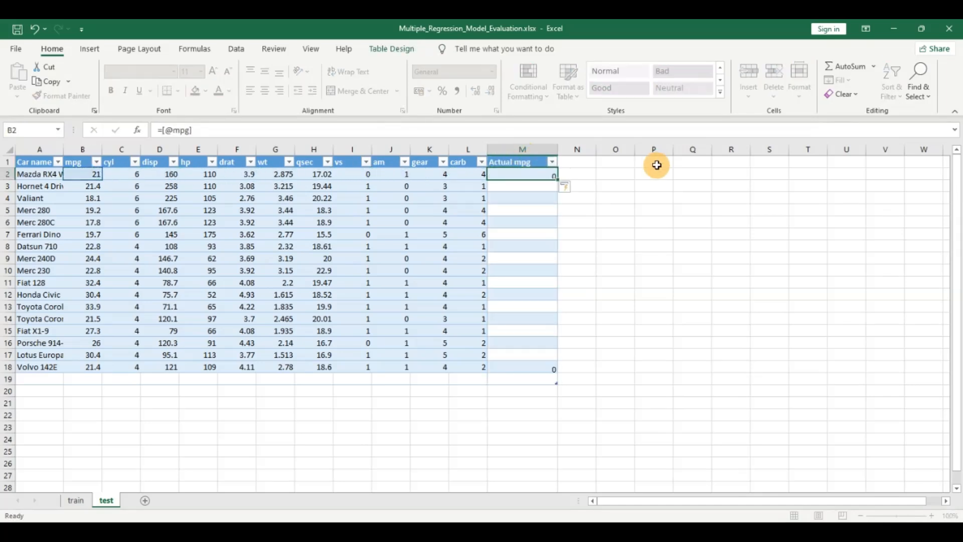
key(Return)
- Widen column N and add the header "Predicted MPG" in N1
drag(597, 148, 664, 149)
double_click(609, 158)
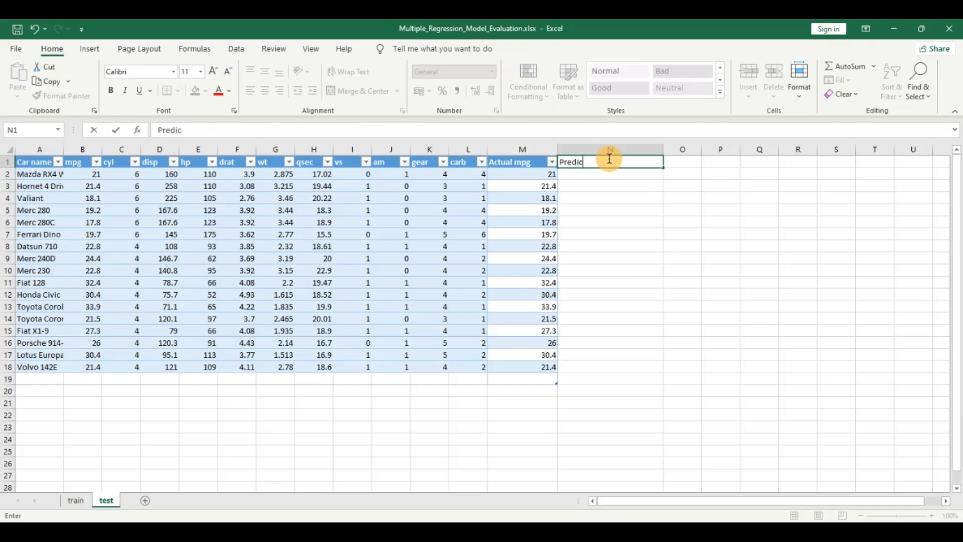
text(Predictu=)
key(BackSpace)
key(BackSpace)
text(ed)
key(Return)
text(=)
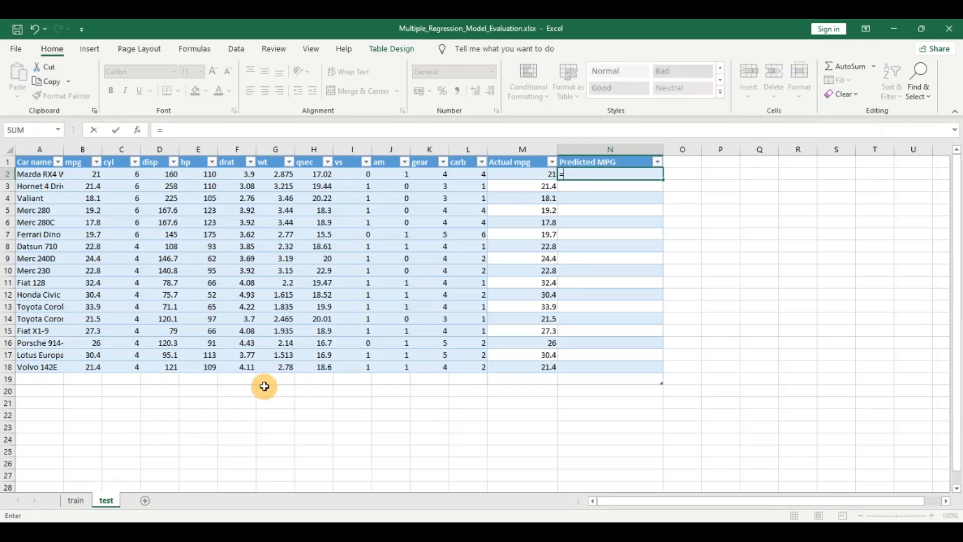
text(()
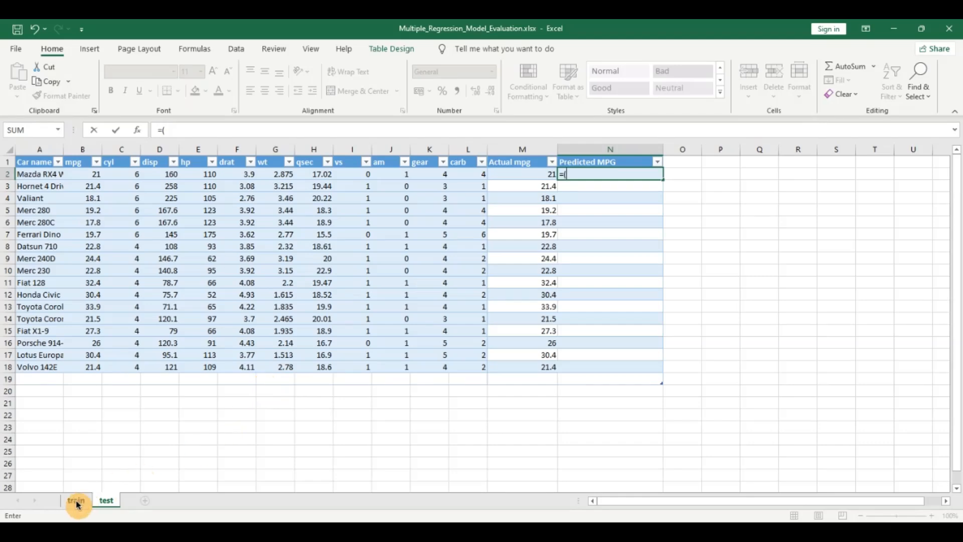
click(75, 500)
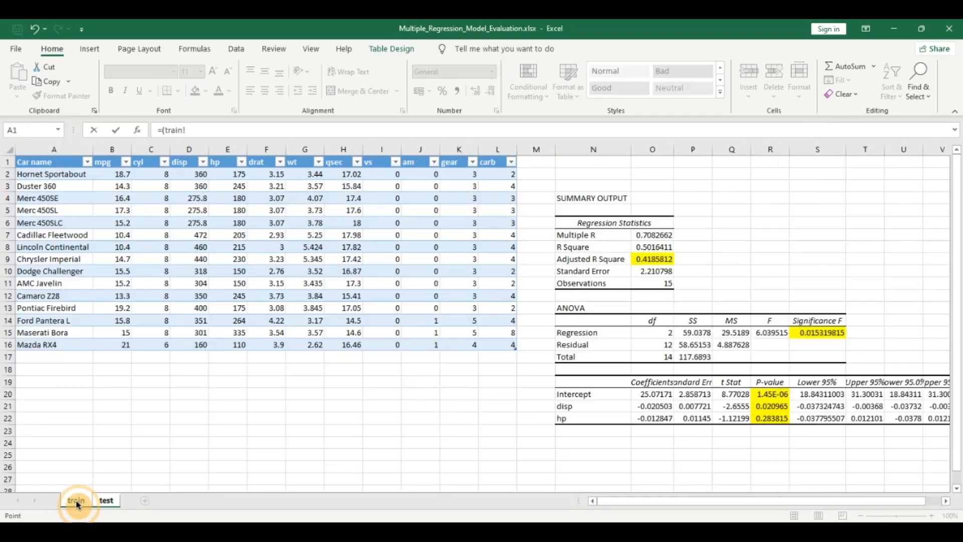
click(648, 408)
key(F4)
text(*)
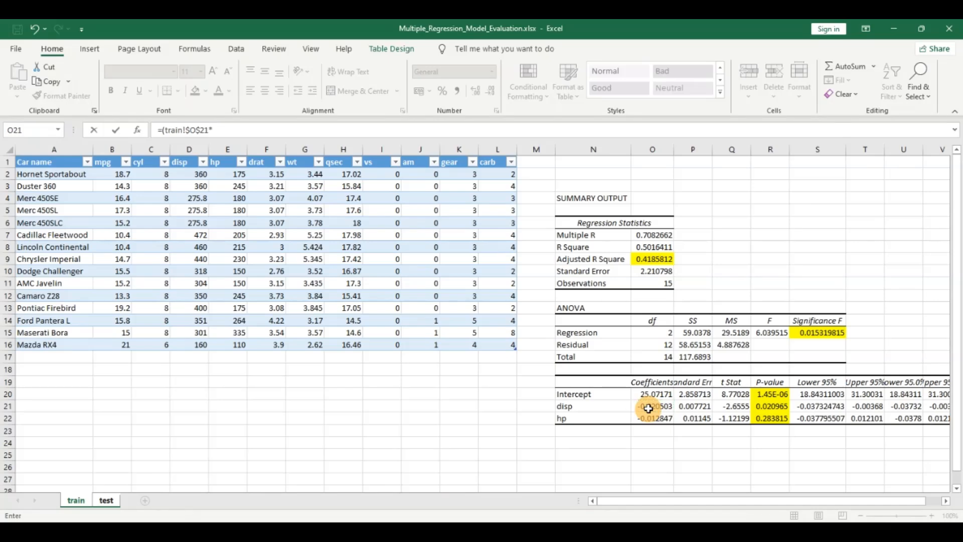
click(111, 502)
click(158, 175)
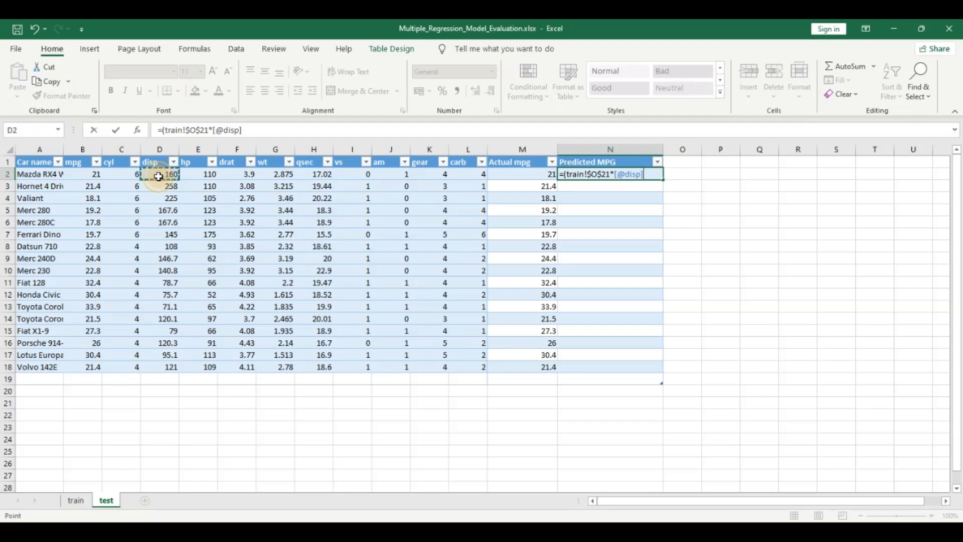
text()+()
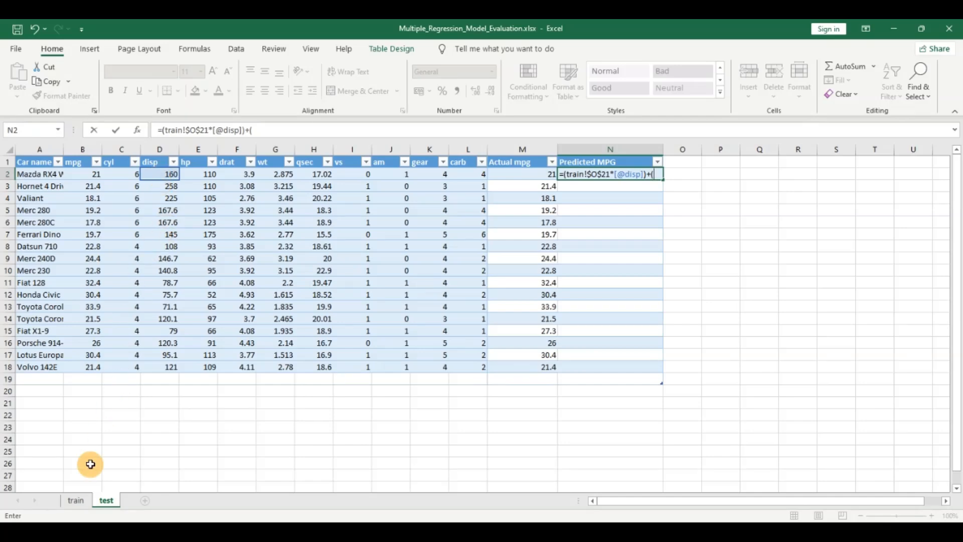
click(78, 502)
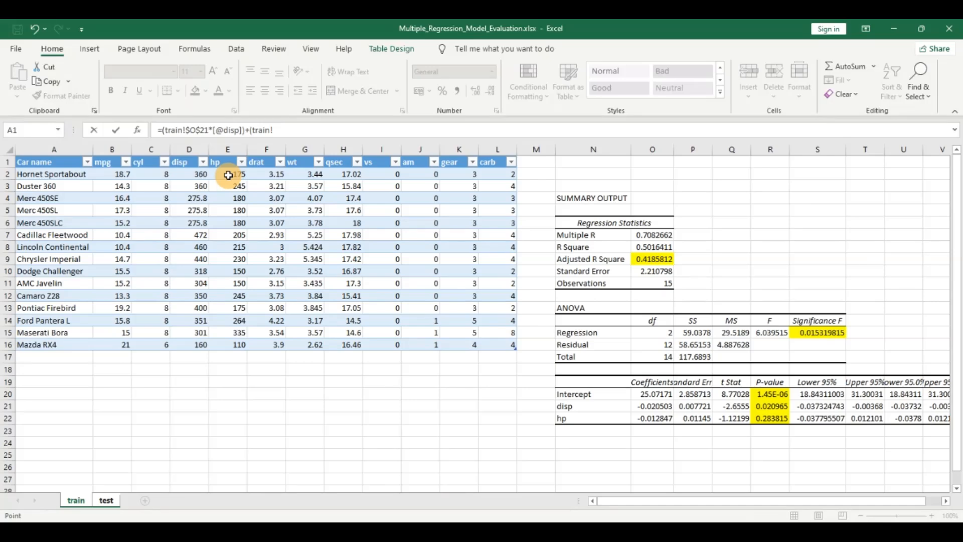
click(664, 419)
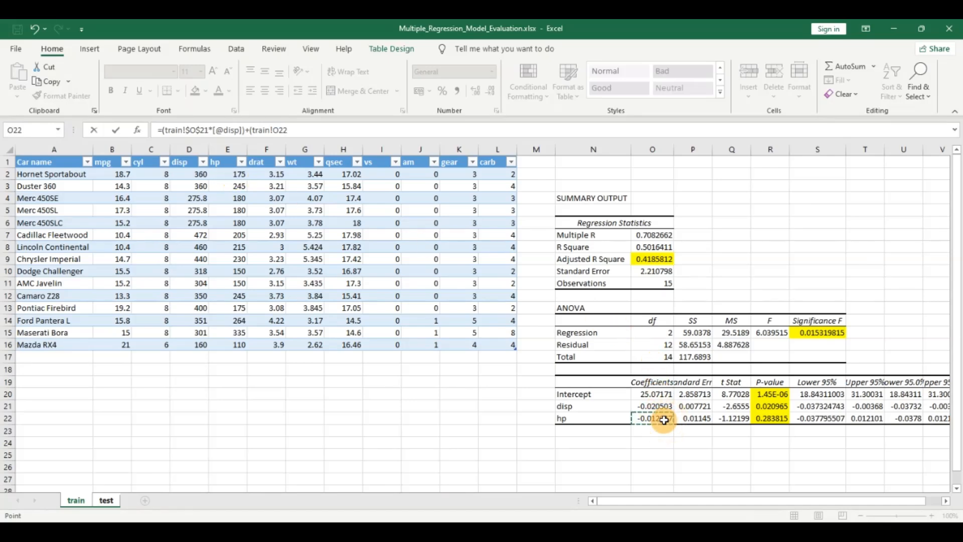
key(F4)
text(*)
click(107, 500)
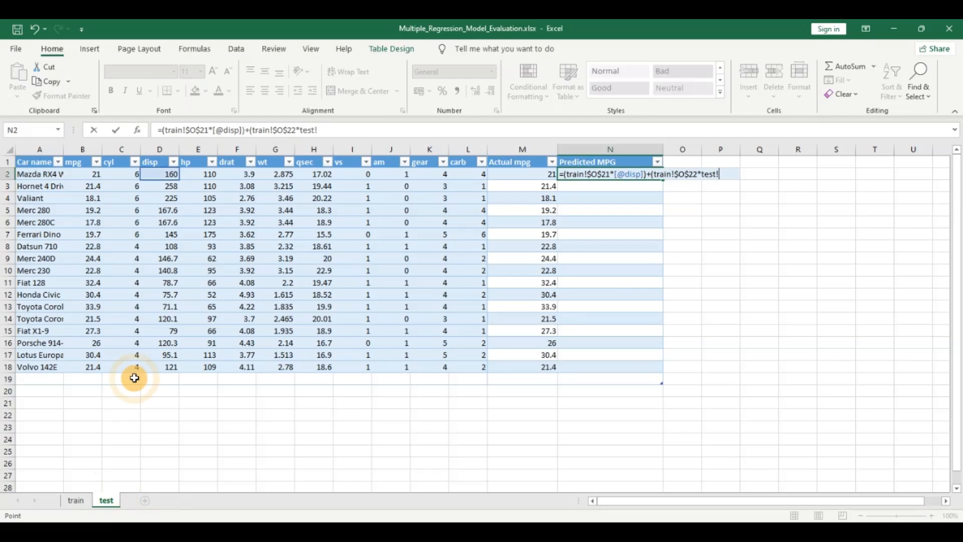
click(206, 173)
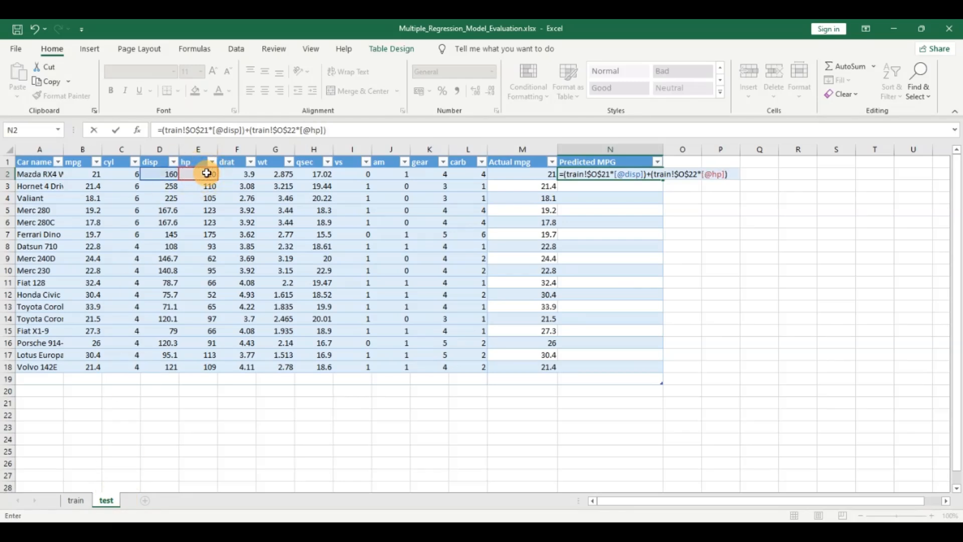
- Complete the Predicted MPG formula by adding the regression intercept, train!$O$20, and fill the column with it
click(76, 500)
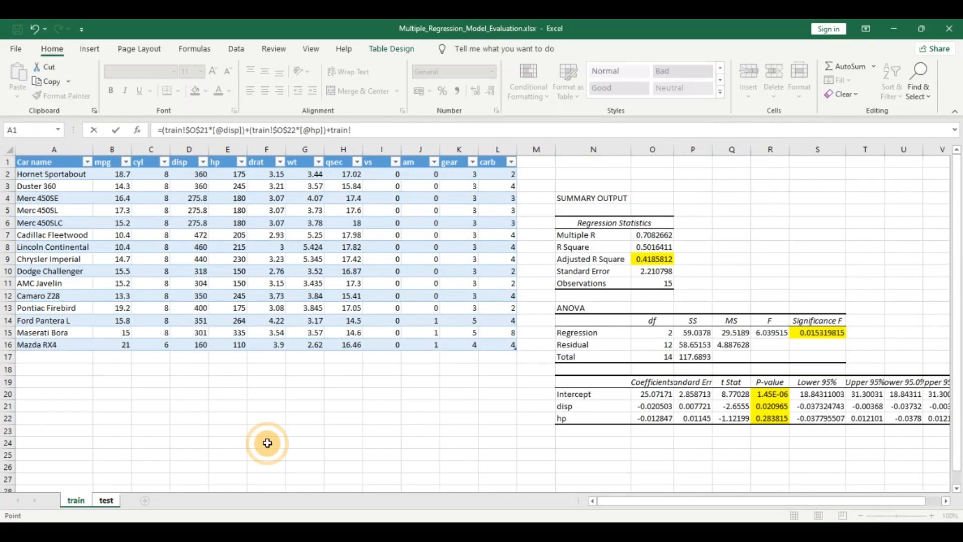
click(653, 394)
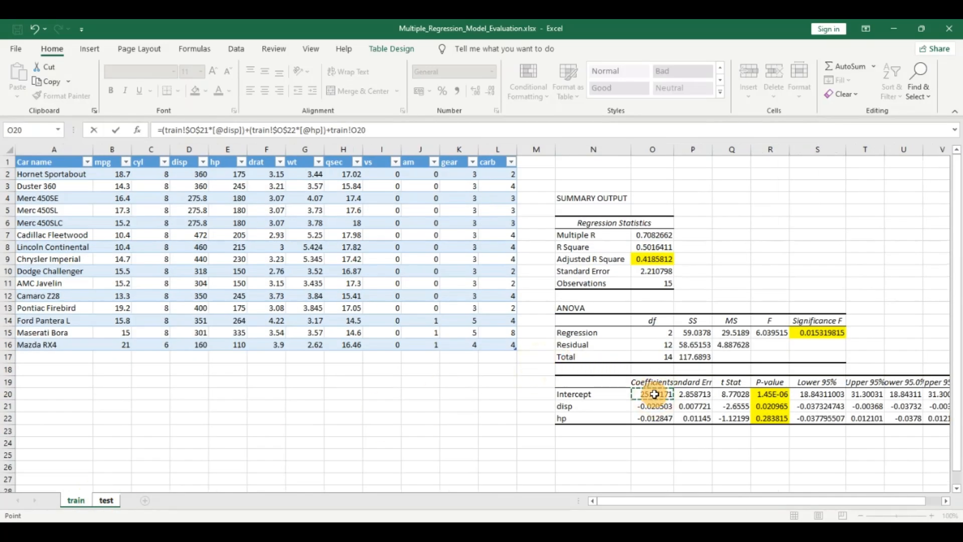
key(F4)
key(Return)
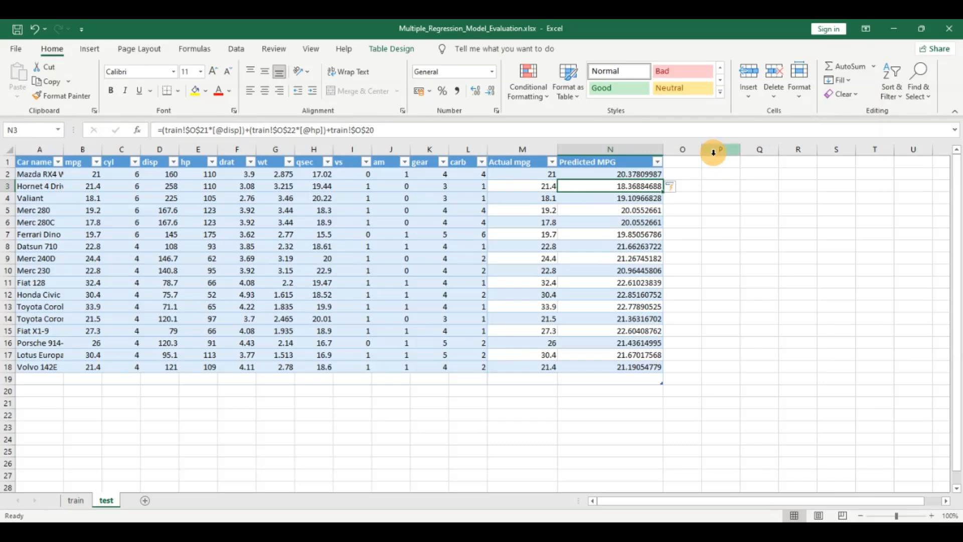
- Widen column O and add the header "Actual-Predicted" in O1
drag(702, 150, 733, 151)
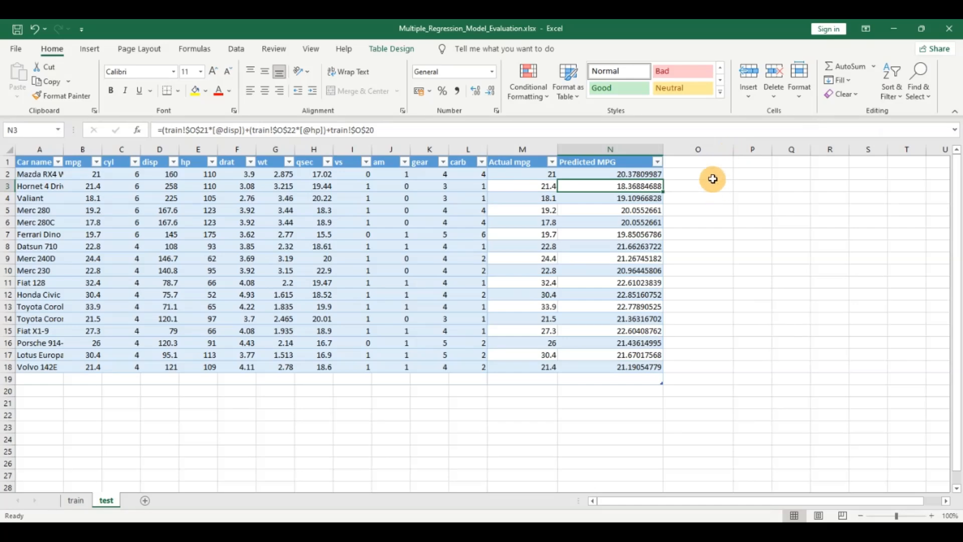
drag(734, 149, 746, 150)
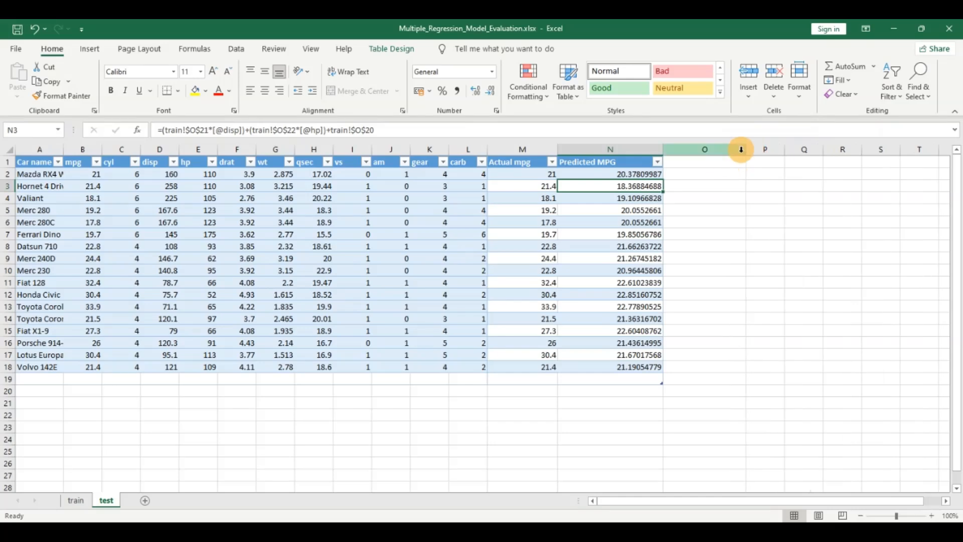
click(707, 160)
text(A)
text(ctiu)
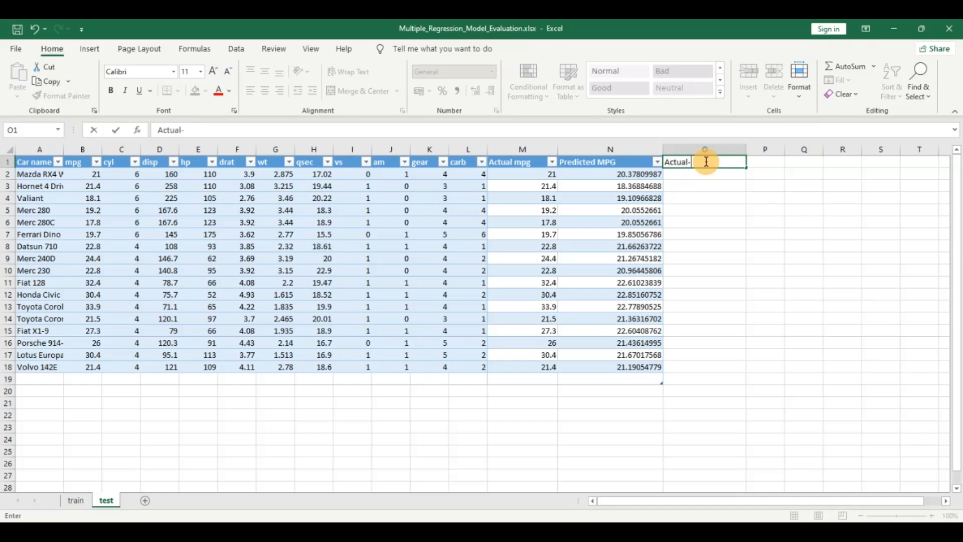
text(al-Predicted)
key(Return)
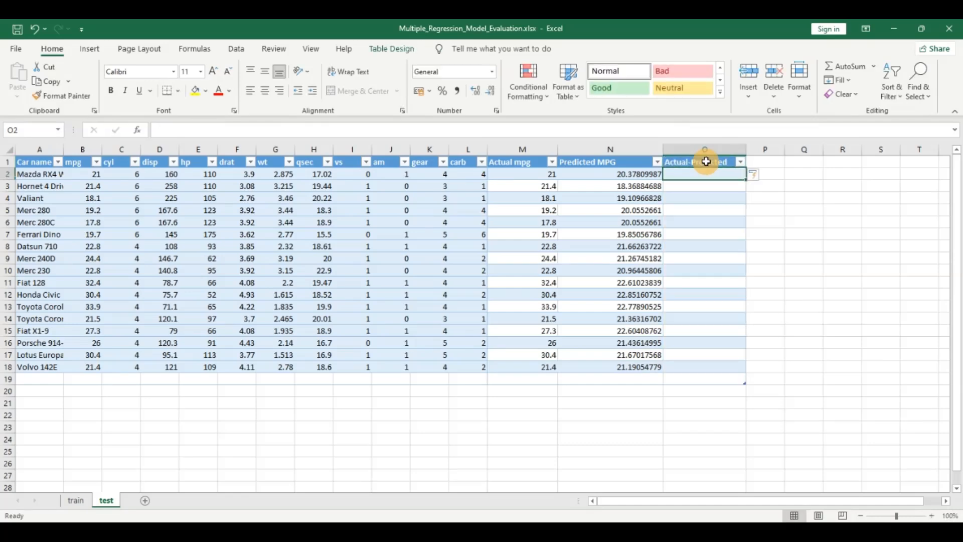
- Fill the Actual-Predicted column with the formula =[@[Actual mpg]]-[@[Predicted MPG]]
text(=)
key(Left)
key(Left)
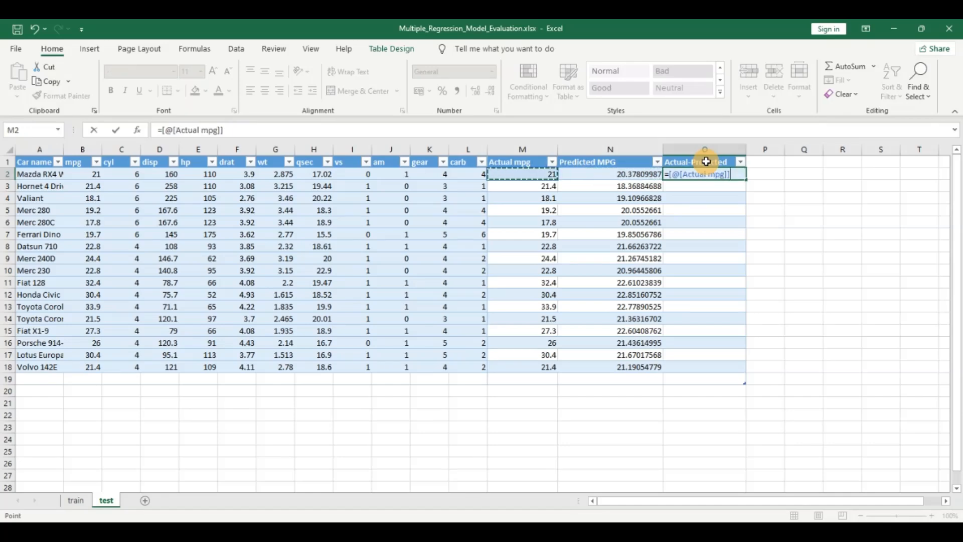
text(-)
key(Left)
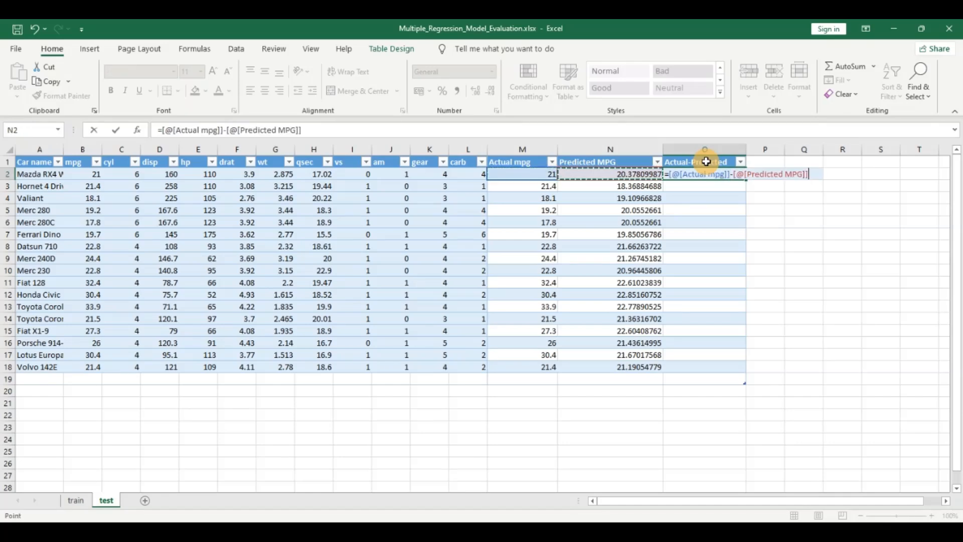
key(Return)
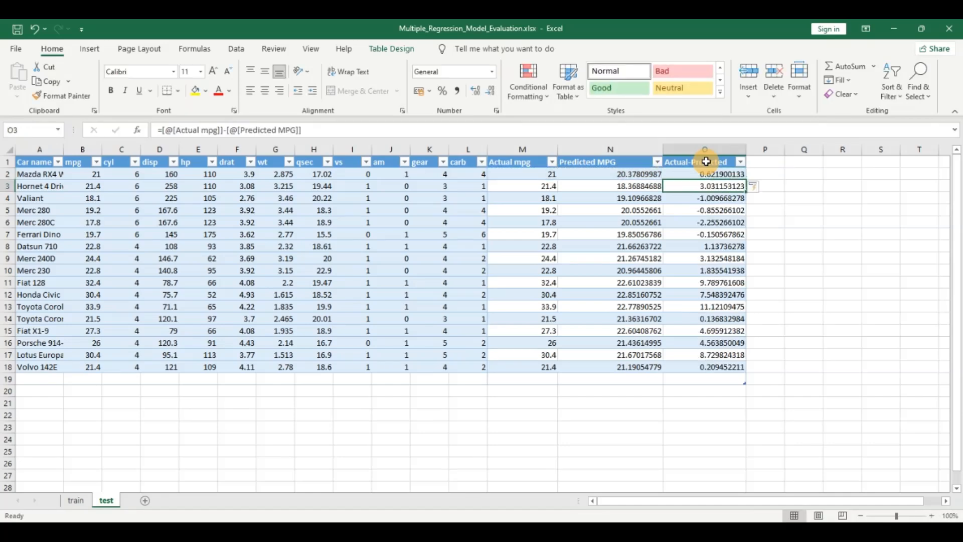
- Wrap the Actual-Predicted column's formula in ABS so it reads =ABS([@[Actual mpg]]-[@[Predicted MPG]])
click(160, 131)
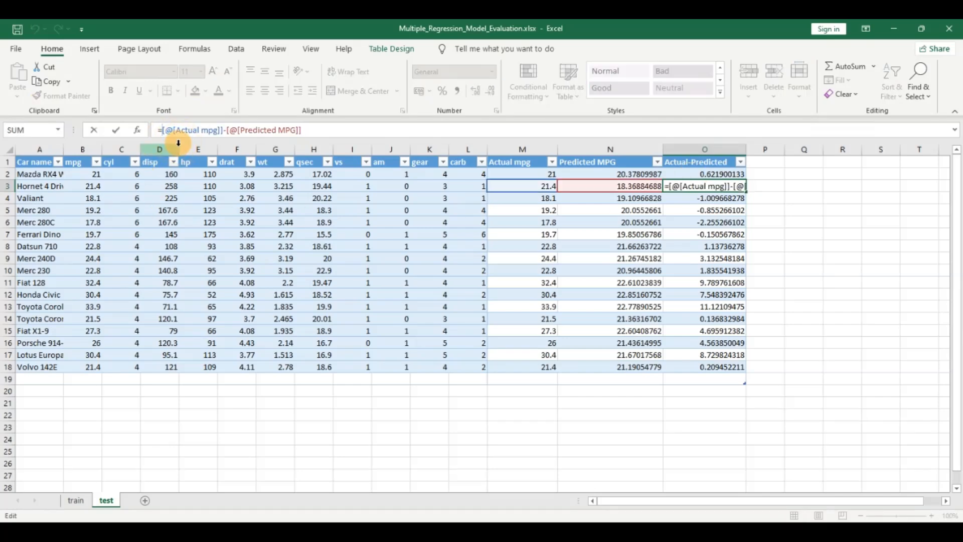
text(Abs)
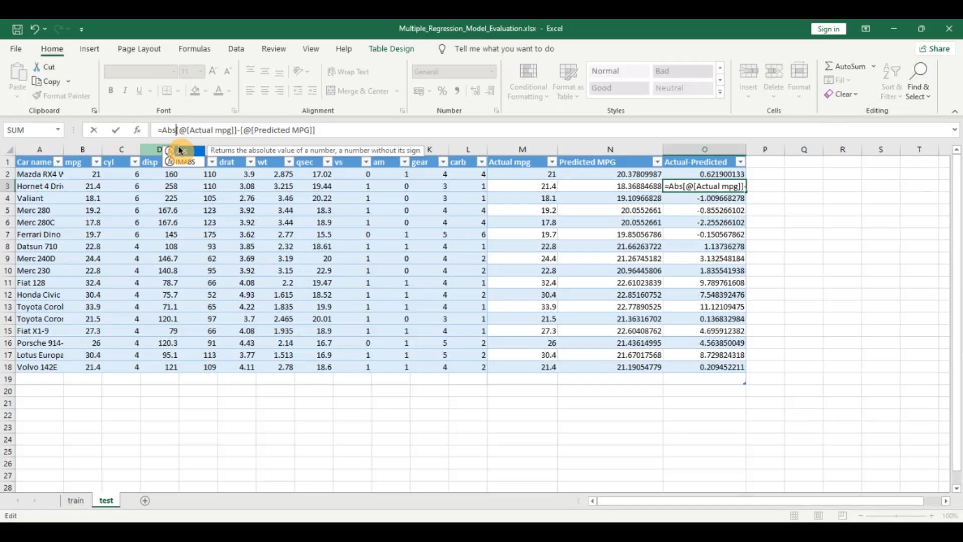
text(()
click(327, 131)
text())
key(Return)
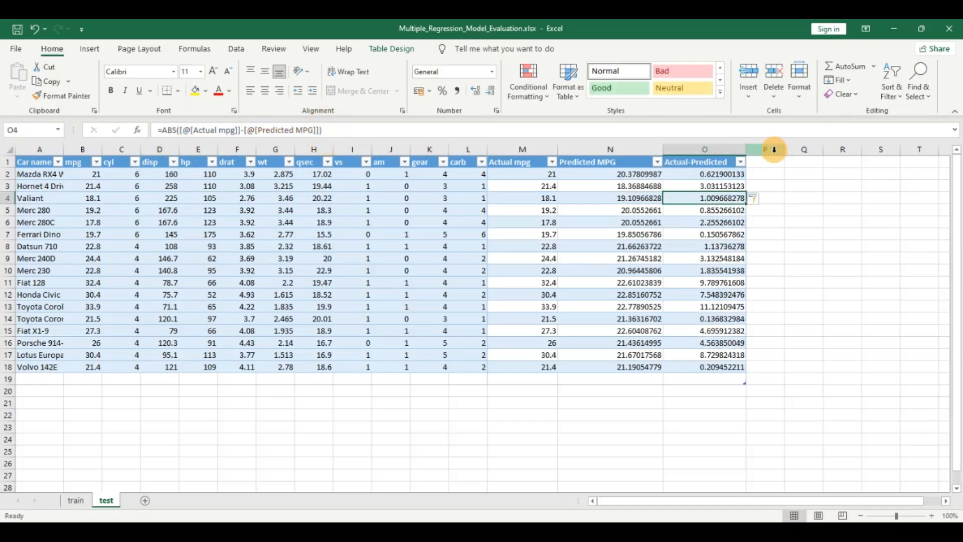
- Enter the label "MAE =" in N20, below the Predicted MPG column
click(585, 392)
text(M)
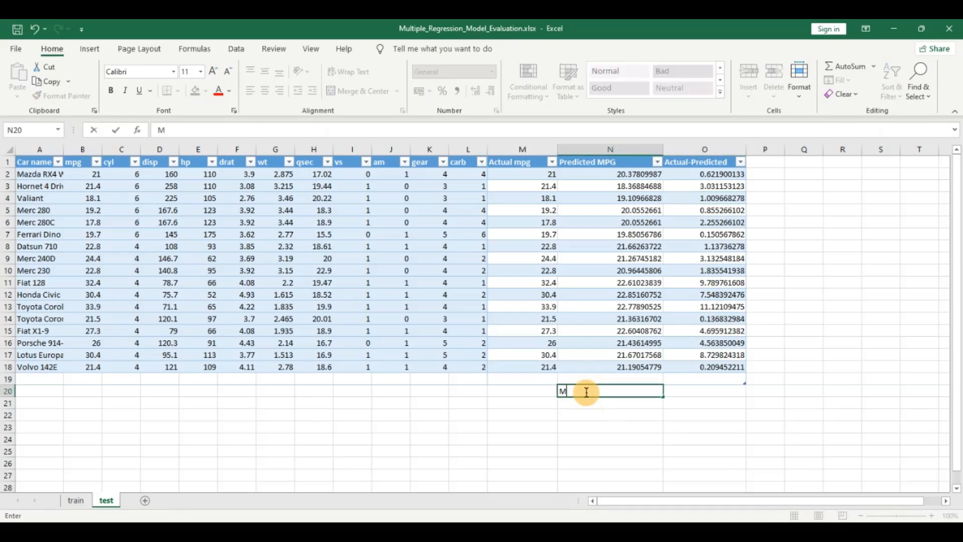
text(AE =)
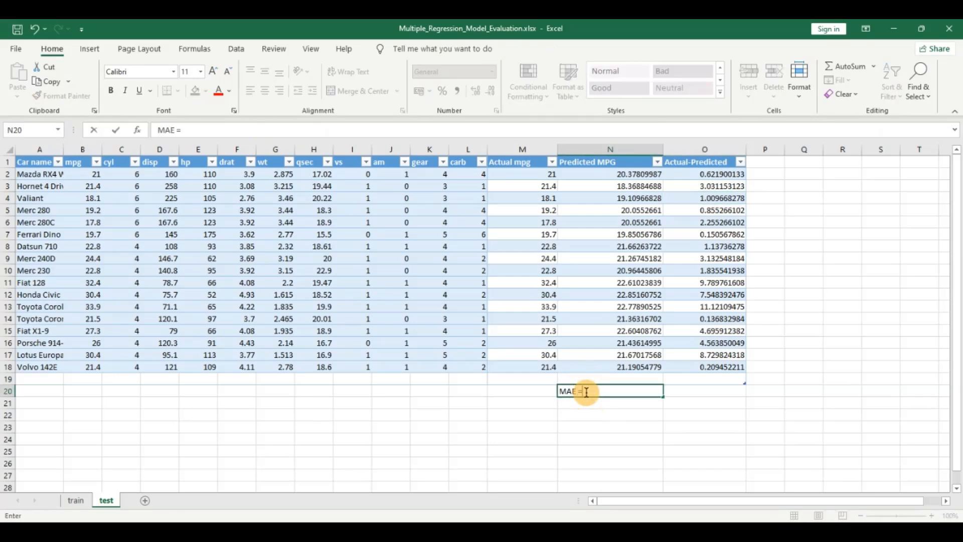
- Begin an AVERAGE formula in O20, beside the MAE label
click(688, 391)
text(=Av)
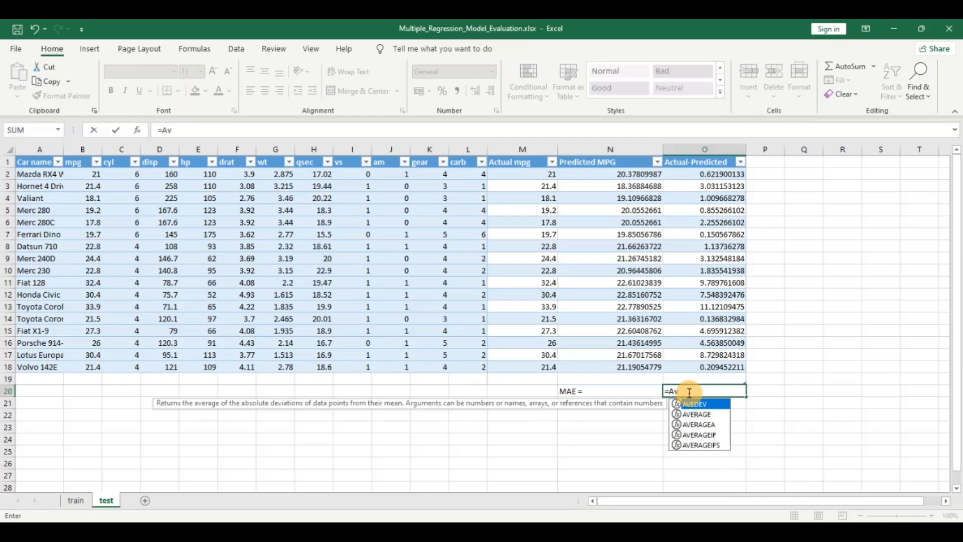
key(Right)
key(Right)
double_click(689, 392)
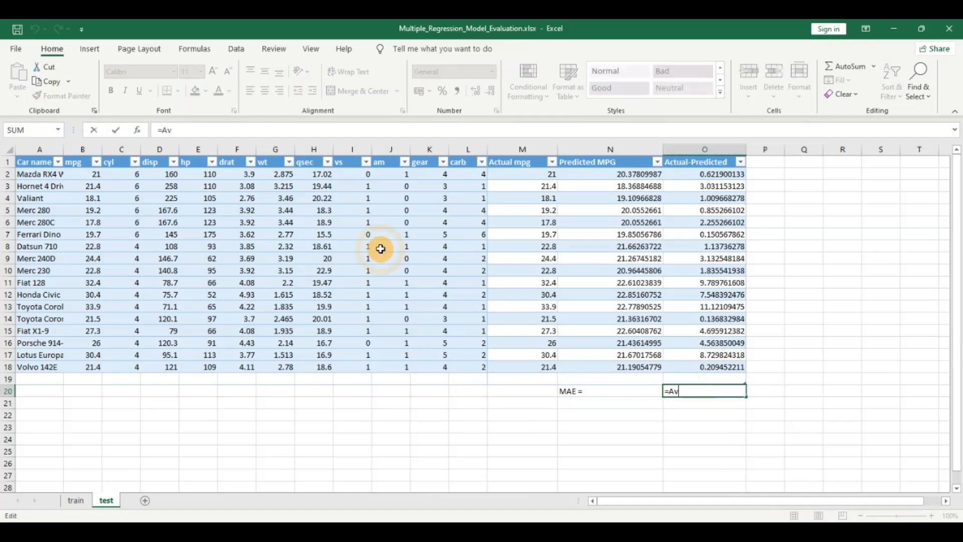
click(207, 133)
text(e)
key(Down)
key(Tab)
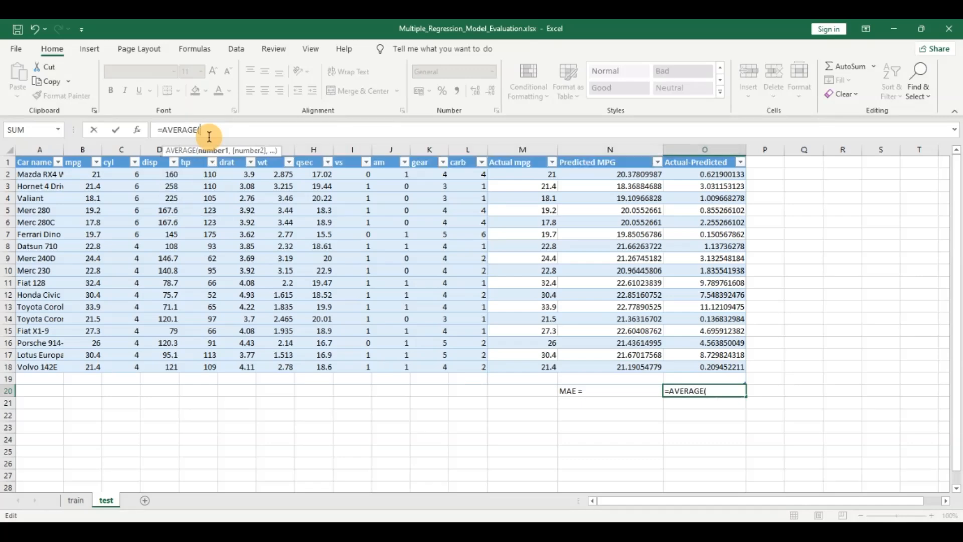
- Complete the O20 formula as =AVERAGE(Table3[Actual-Predicted]), covering all data rows of the column
click(716, 367)
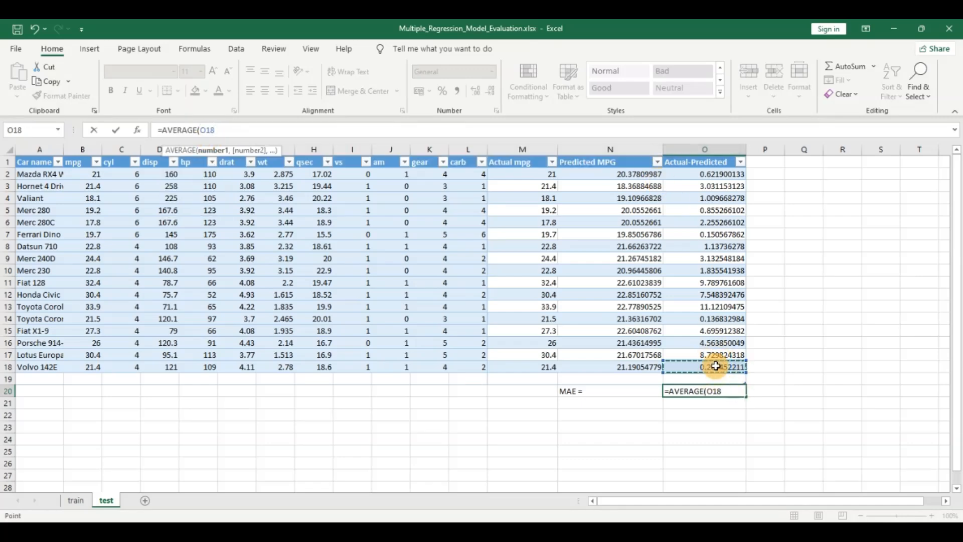
key(ctrl+shift+Up)
key(shift+Down)
key(Up)
key(Up)
key(Up)
key(Up)
key(Up)
key(Up)
key(Down)
key(Down)
key(Down)
key(Down)
key(Down)
key(Down)
key(ctrl+shift+Up)
key(shift+Down)
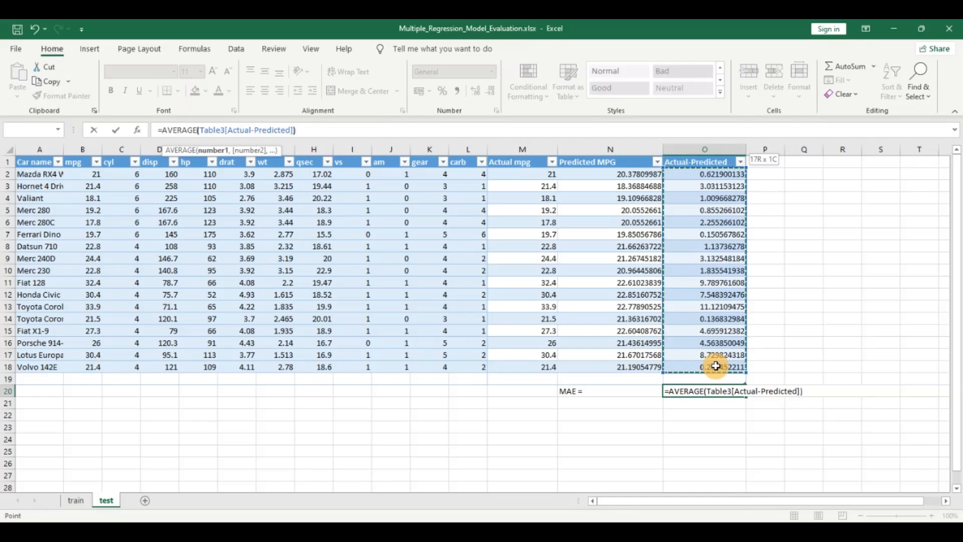
key(Return)
click(601, 408)
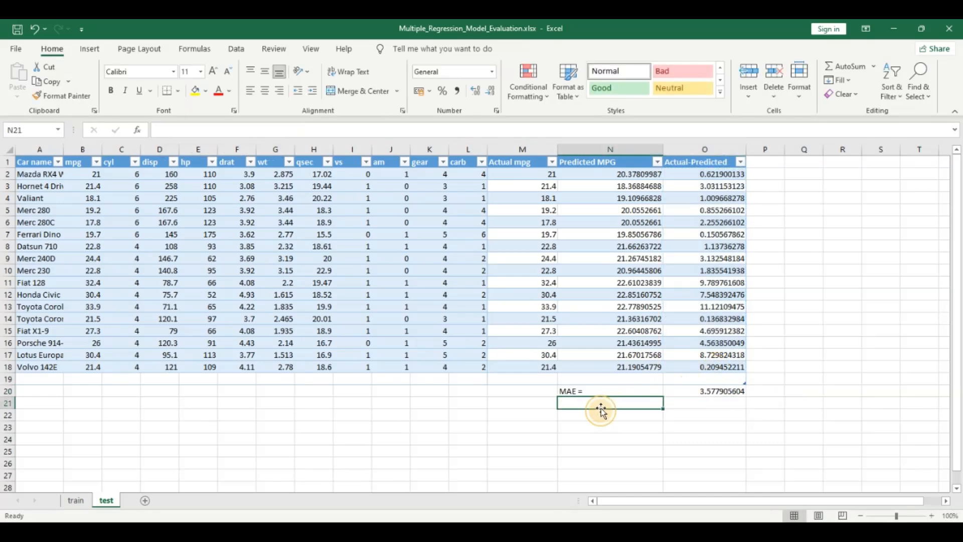
- Widen column P and add the header "(Actual-Predicted)^2" in P1
drag(784, 149, 831, 151)
click(779, 162)
text(Act)
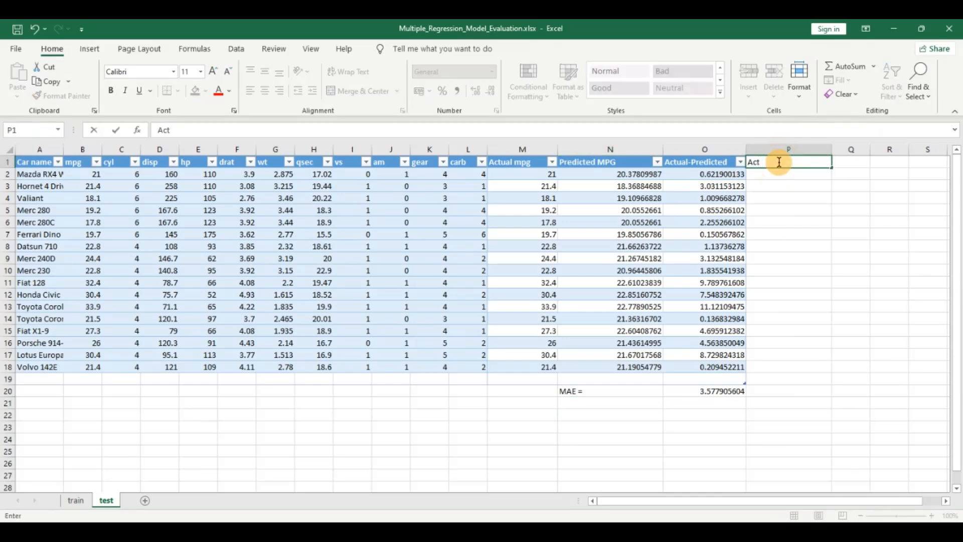
text(ual-Predicted))
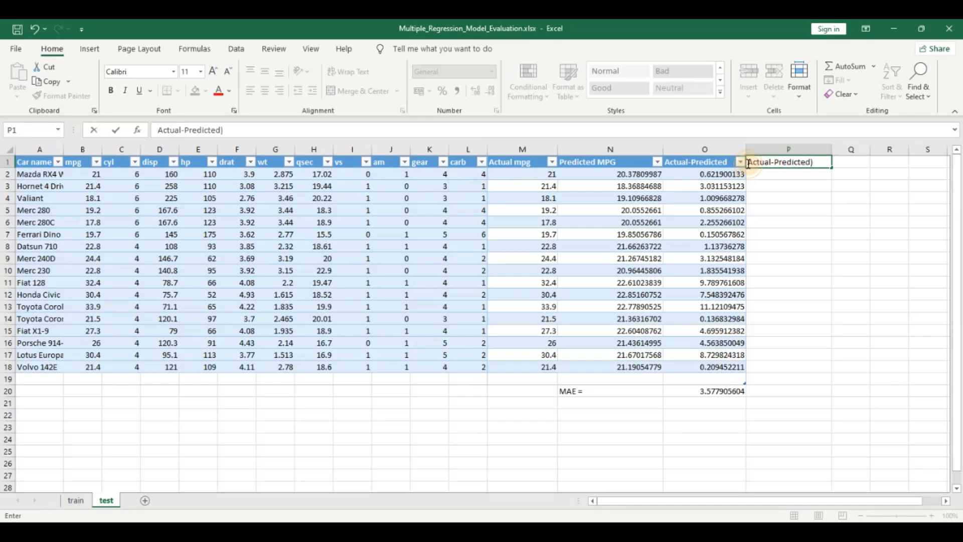
click(749, 161)
text(()
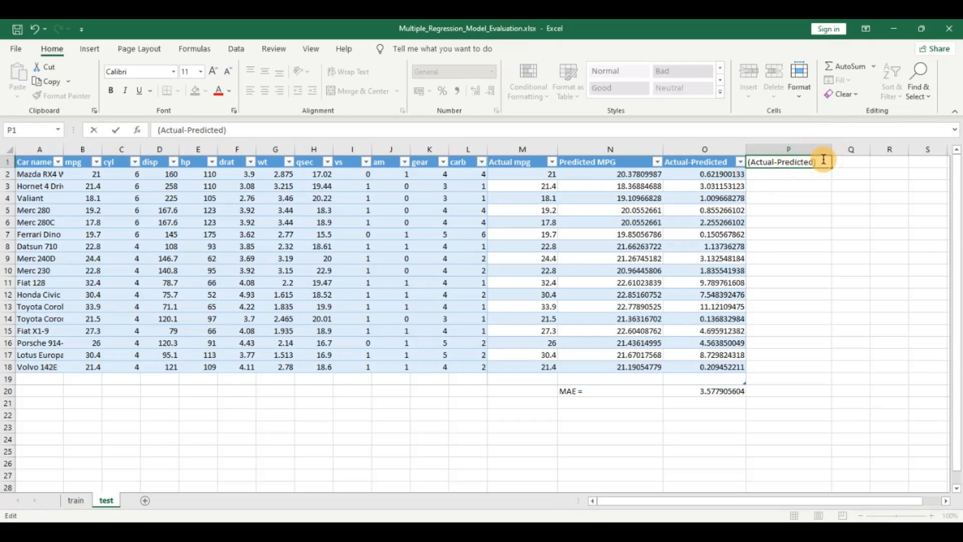
text(^2)
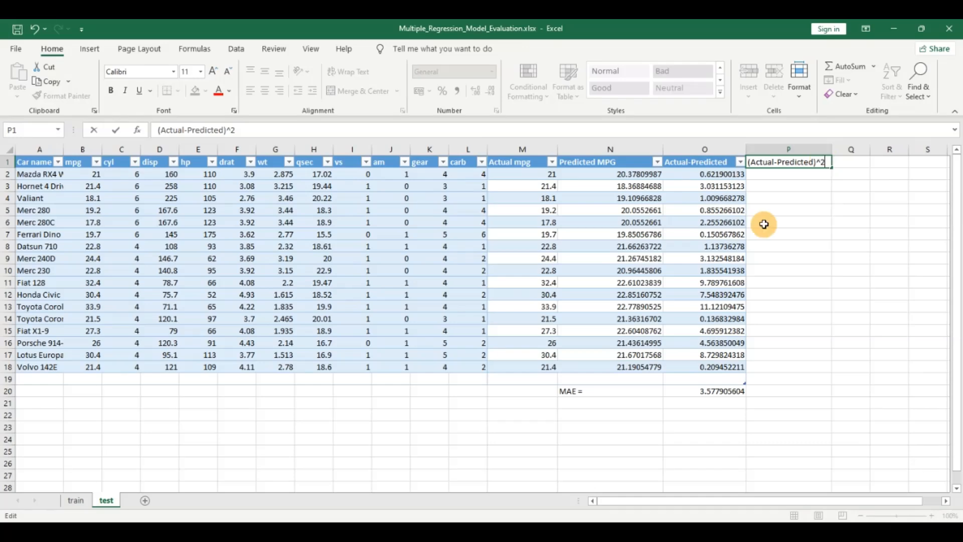
key(Return)
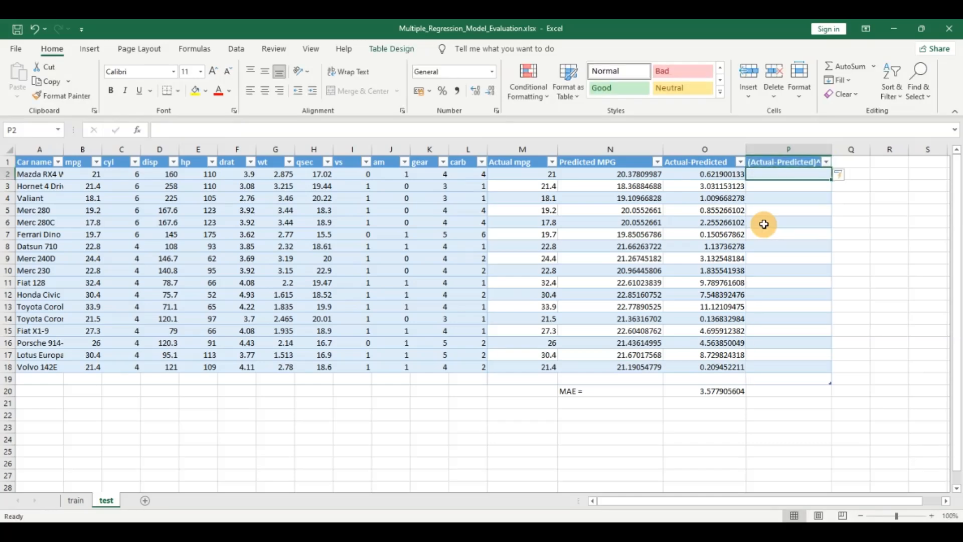
- Begin the squared-error formula in P2 with an opening parenthesis, the Actual mpg reference and a minus sign
text(=)
key(Left)
key(Left)
key(Left)
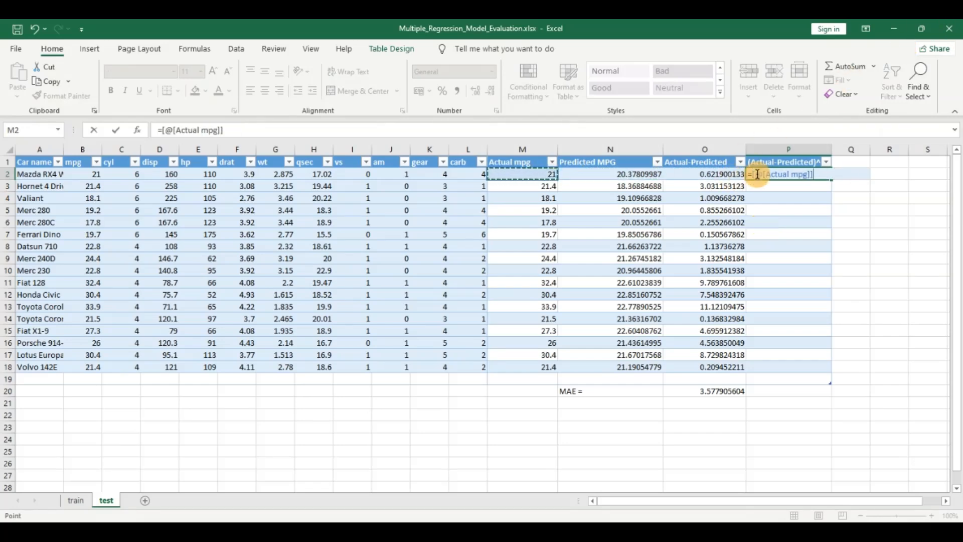
key(F2)
text(()
click(825, 173)
text(-)
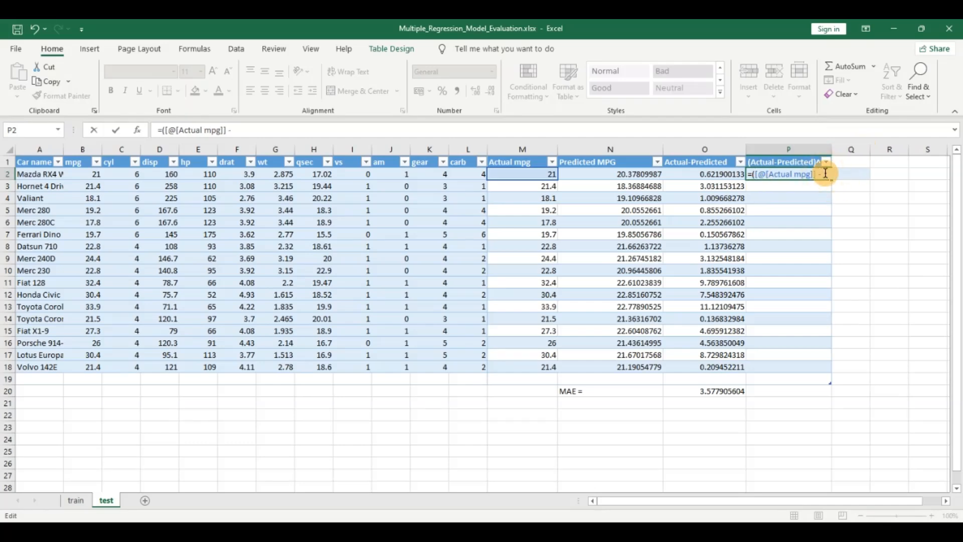
- Complete the squared-error formula in P2 as =([@[Actual mpg]] - [@[Predicted MPG]])^2, filling the table column
key(Return)
click(590, 262)
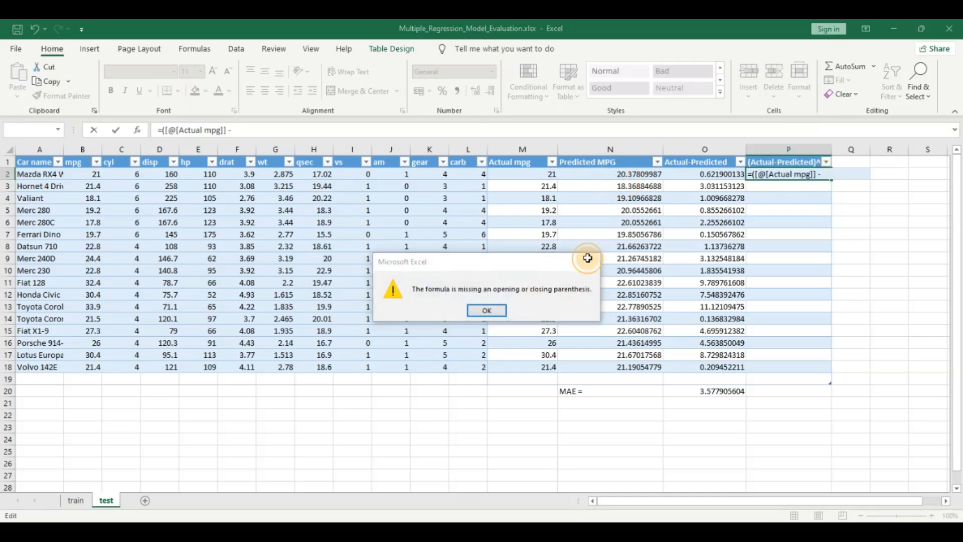
click(832, 179)
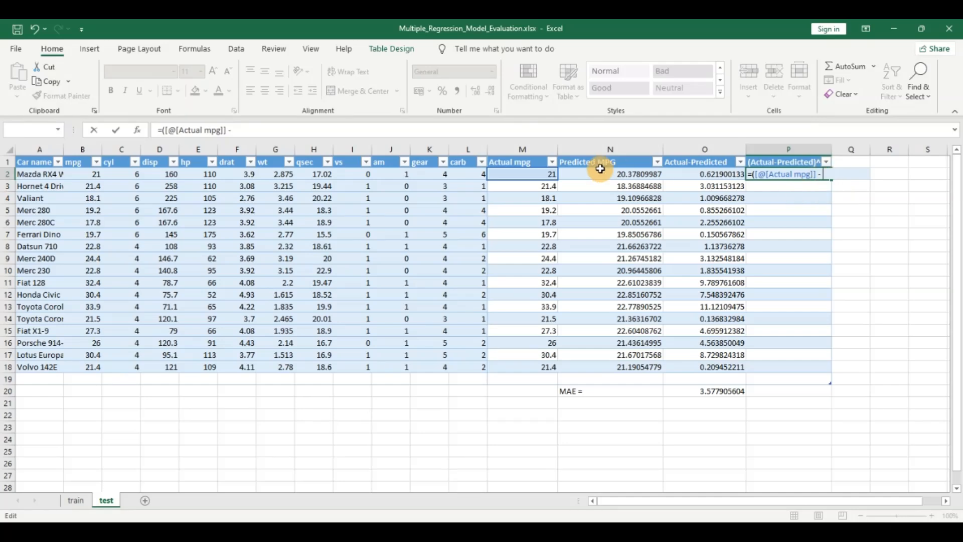
click(600, 171)
text()^2)
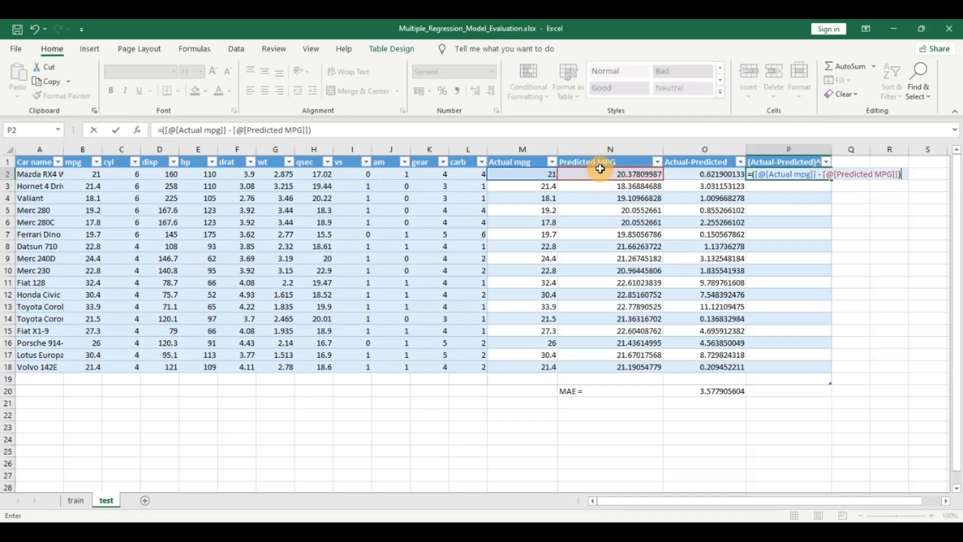
key(Return)
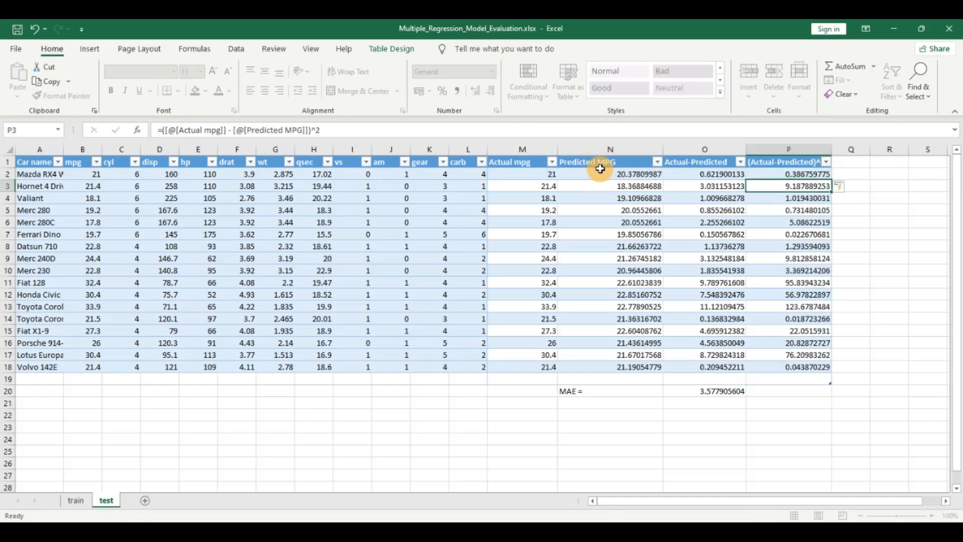
- Add the label "MSE =" in N21, directly below the MAE label
click(557, 407)
text(MSE =)
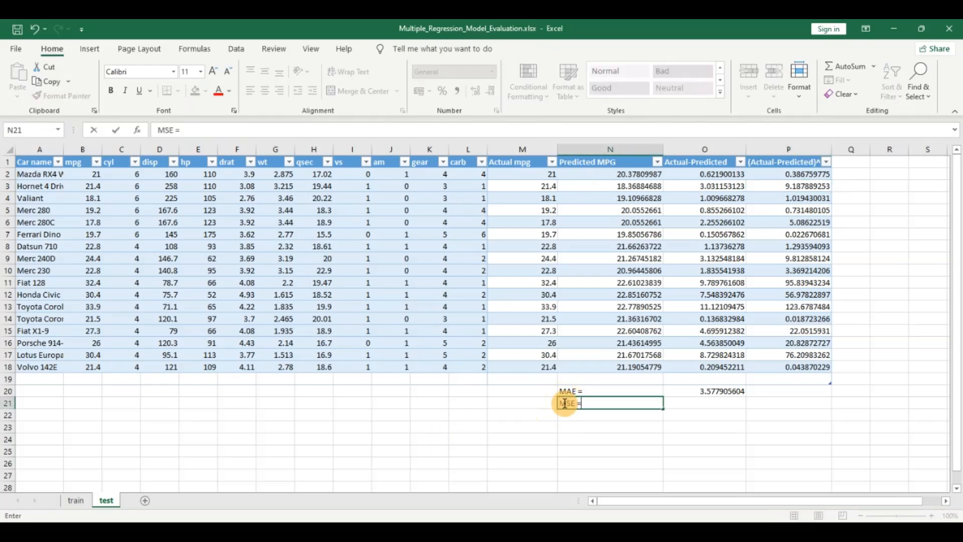
- Calculate the MSE in O21 with =AVERAGE(Table3[(Actual-Predicted)^2]), covering all data rows of the squared-error column
click(686, 401)
text(=av)
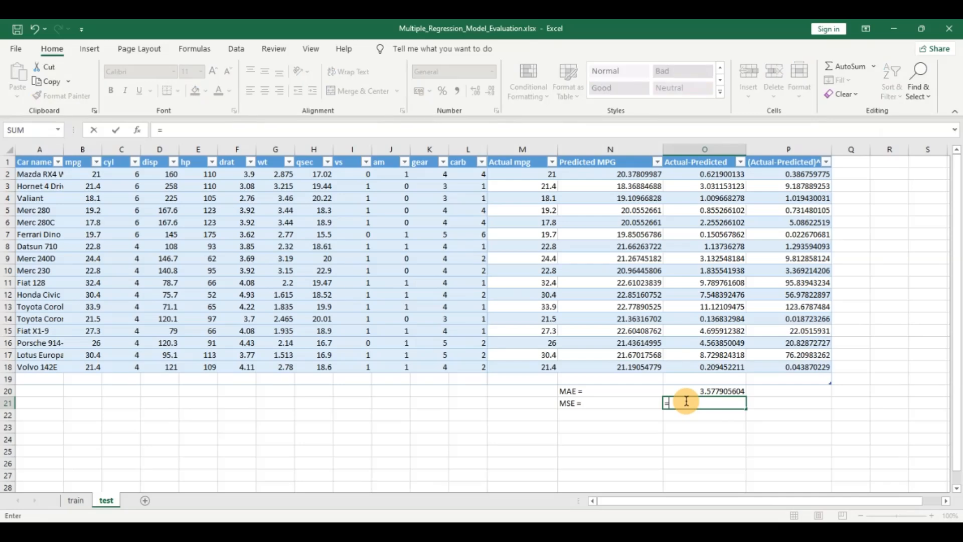
key(Down)
key(Down)
key(Up)
key(Tab)
key(Up)
key(Right)
key(Right)
key(Up)
key(Up)
key(Left)
key(ctrl+shift+Up)
key(shift+Down)
text())
key(Return)
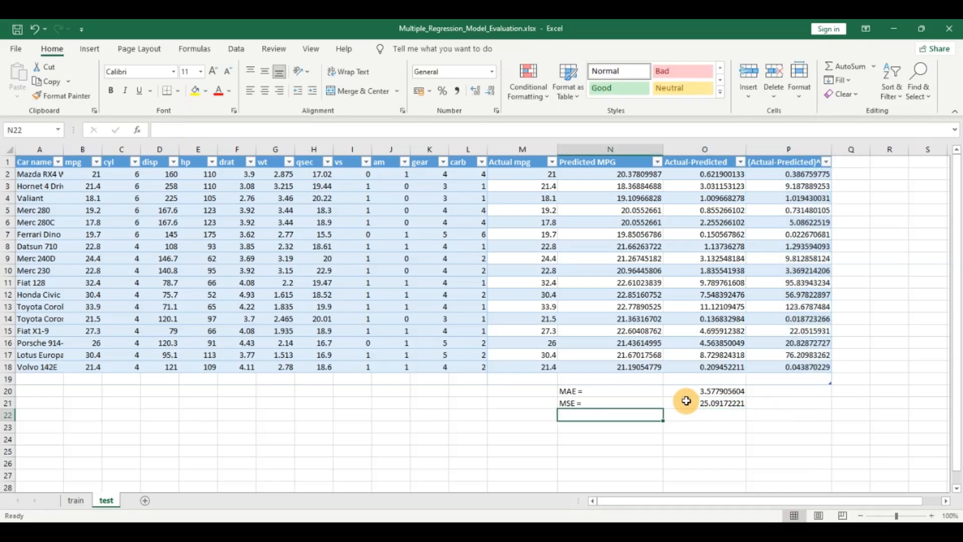
- Label N22 "RMSE =" and calculate it in O22 as =SQRT((O21)), accepting the proposed formula correction
text(RMSE =)
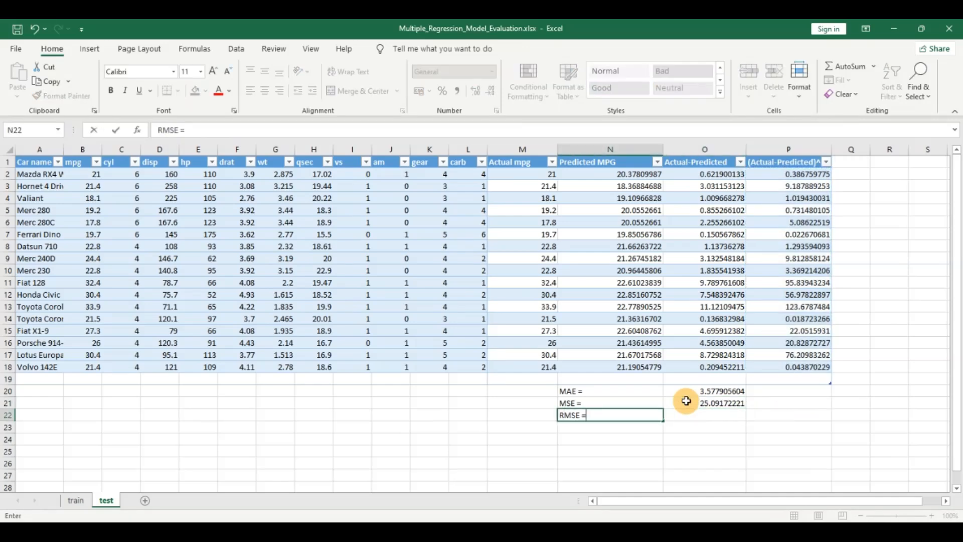
click(711, 414)
text(=)
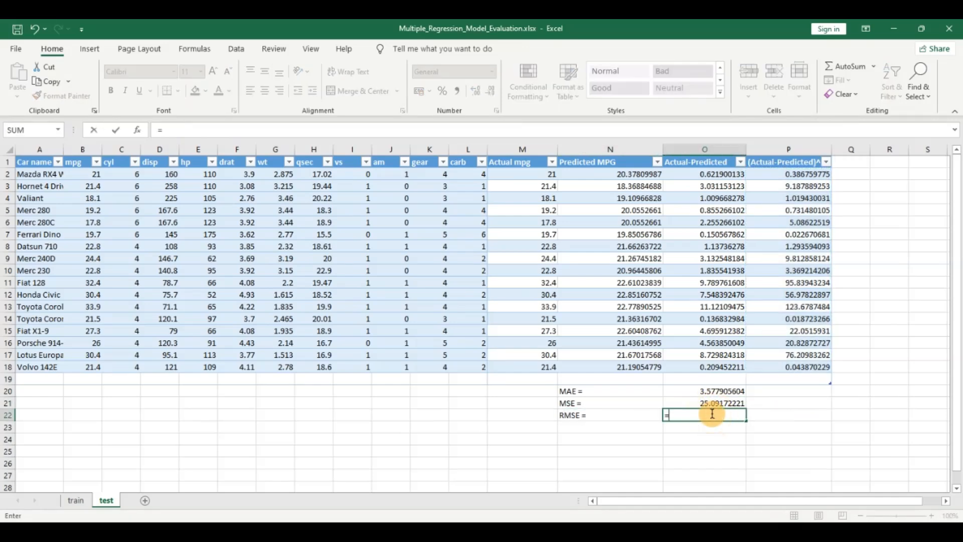
text( Sqr)
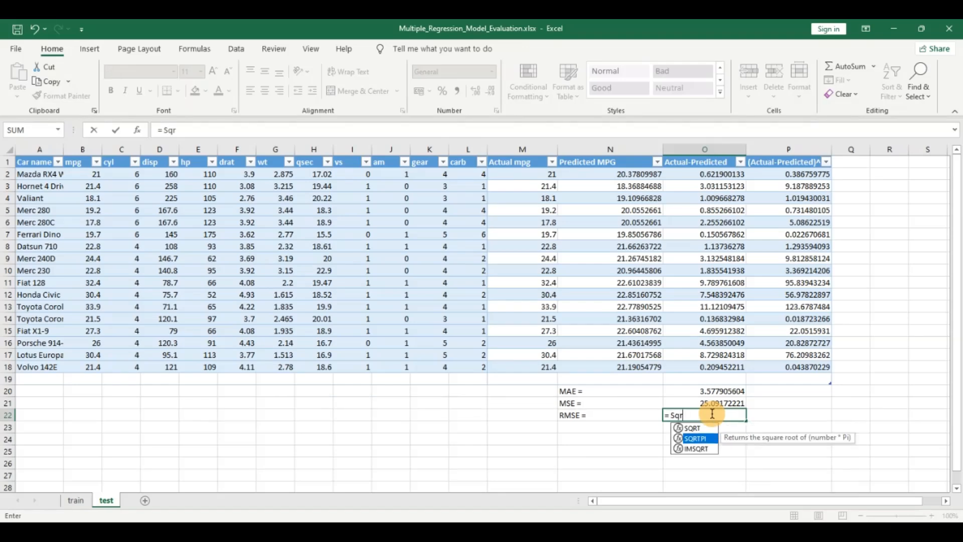
key(Tab)
text(()
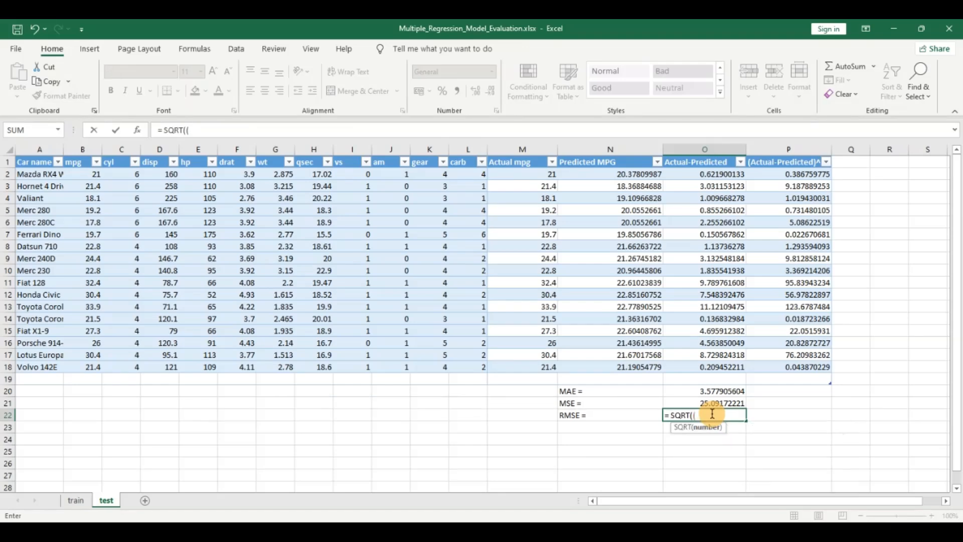
click(713, 403)
text())
key(Return)
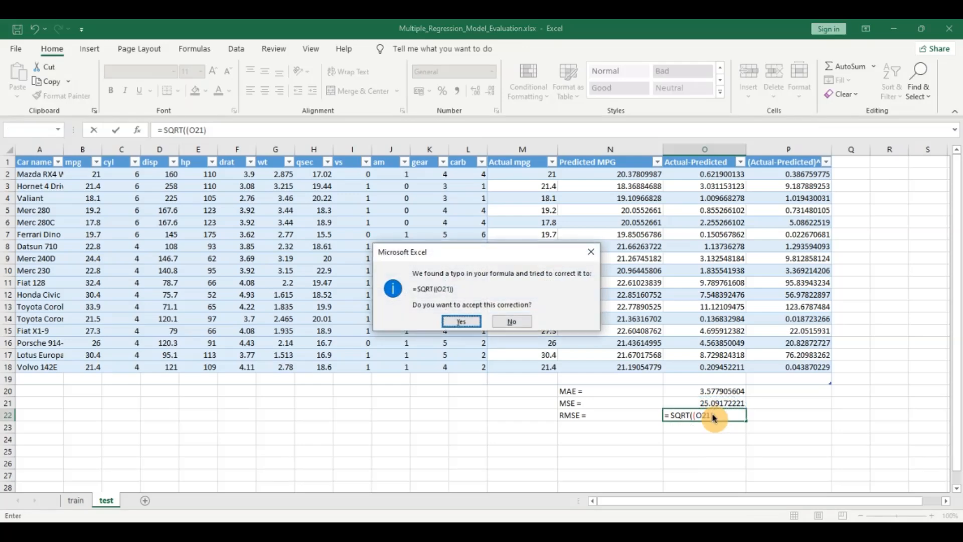
click(450, 323)
click(716, 414)
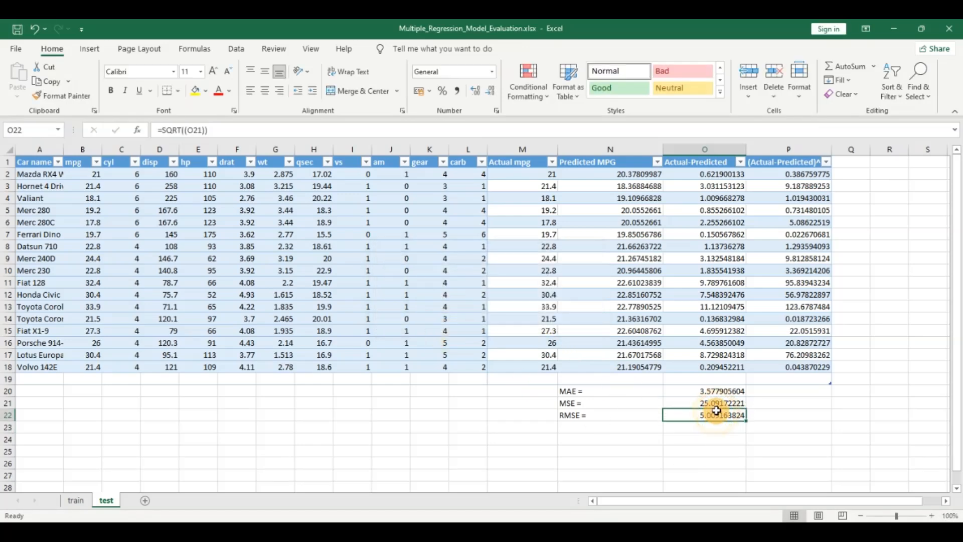
- Examine the MAE, MSE and RMSE results against the Actual mpg values
click(718, 390)
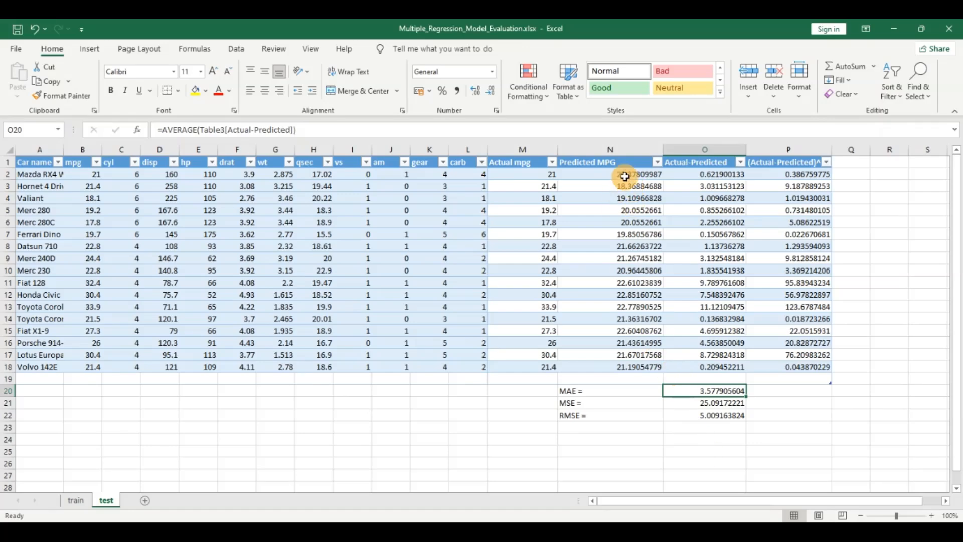
click(533, 171)
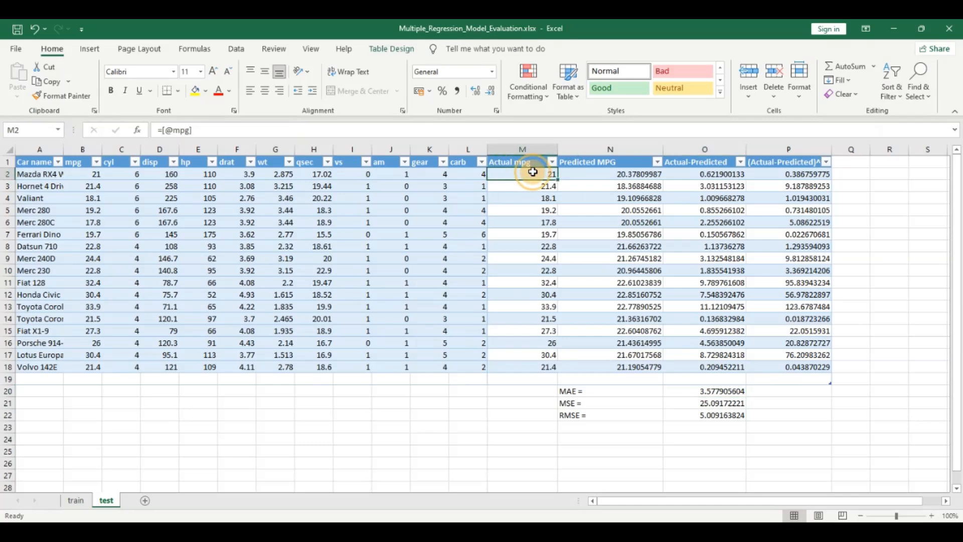
click(706, 401)
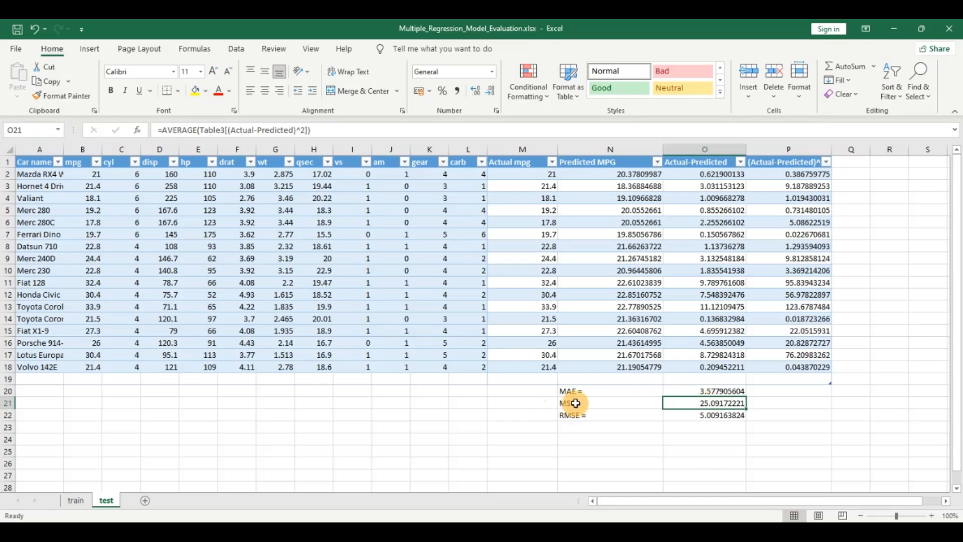
click(702, 415)
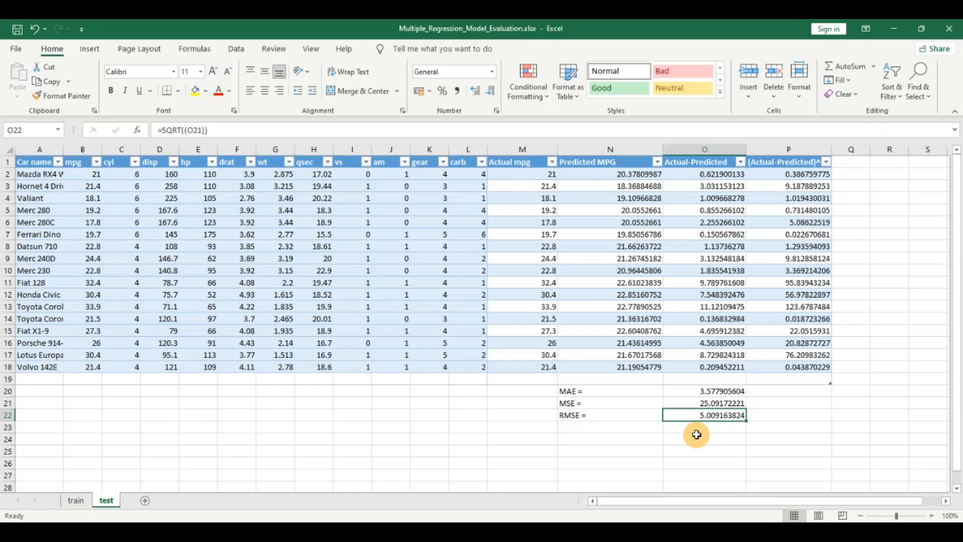
- Highlight the MAE, MSE and RMSE values in O20:O22 with a yellow fill
click(705, 390)
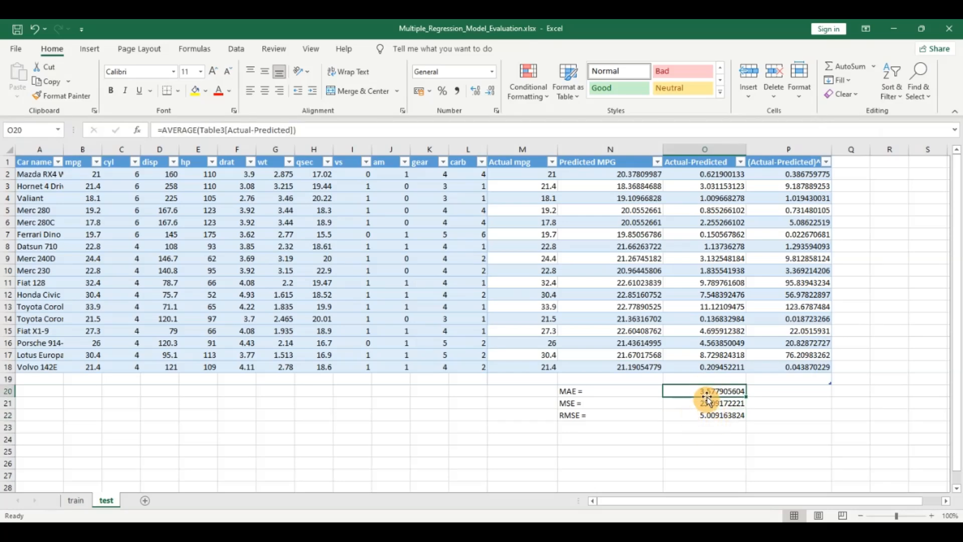
drag(708, 391, 705, 415)
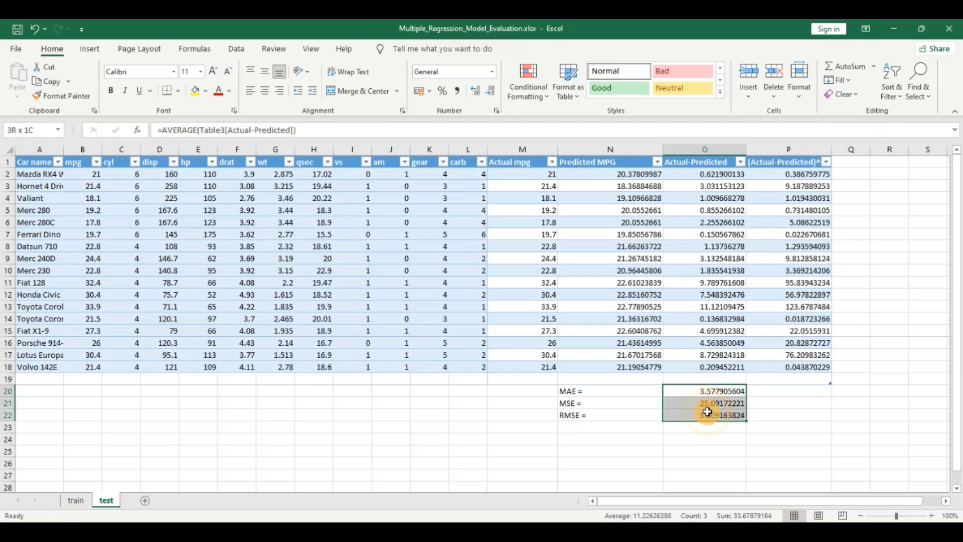
click(196, 92)
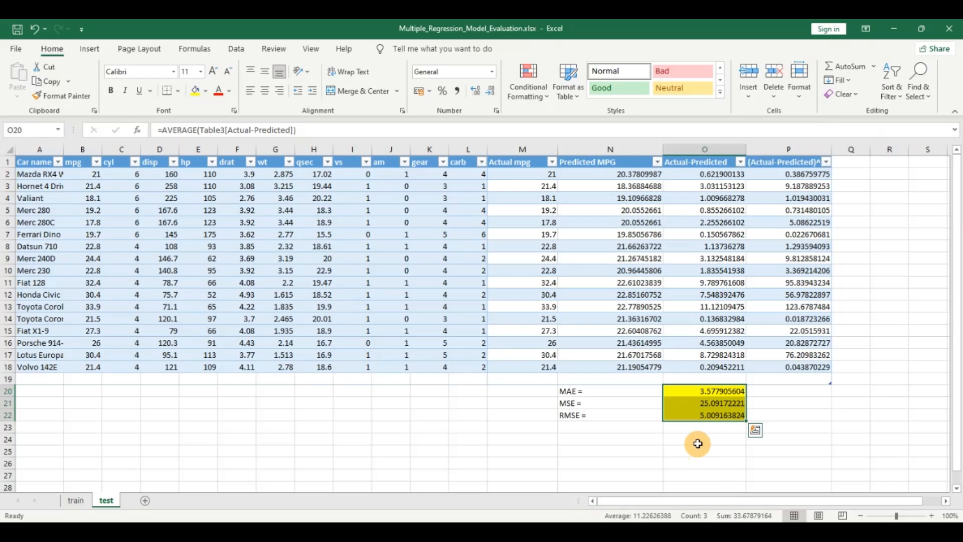